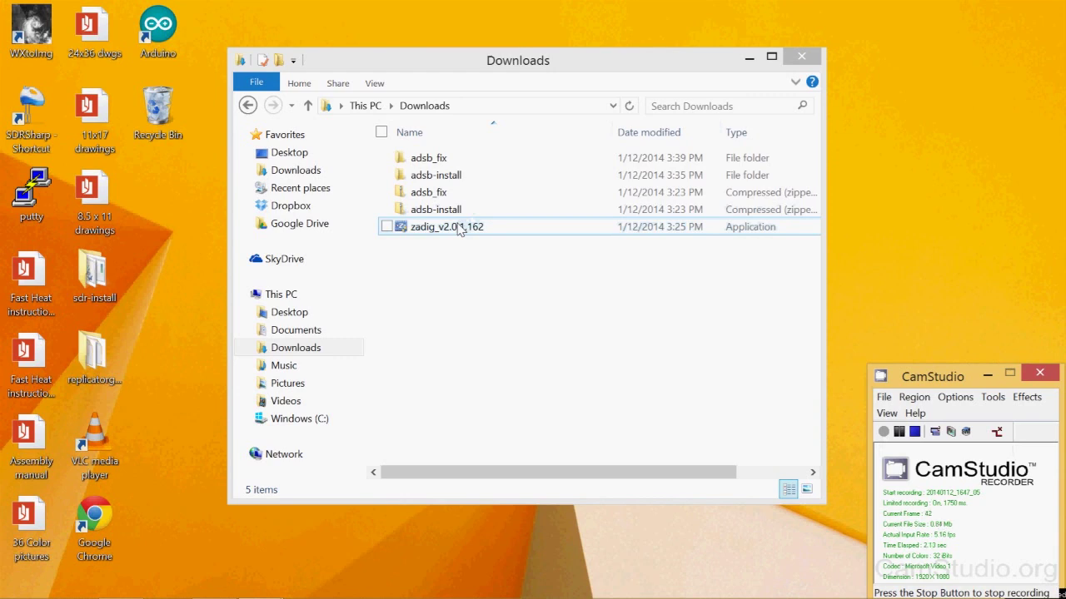
Step: Launch Zadig, list all devices, and select the RTL2838UHIDIR tuner
{"action": "double_click", "coordinate": [459, 230]}
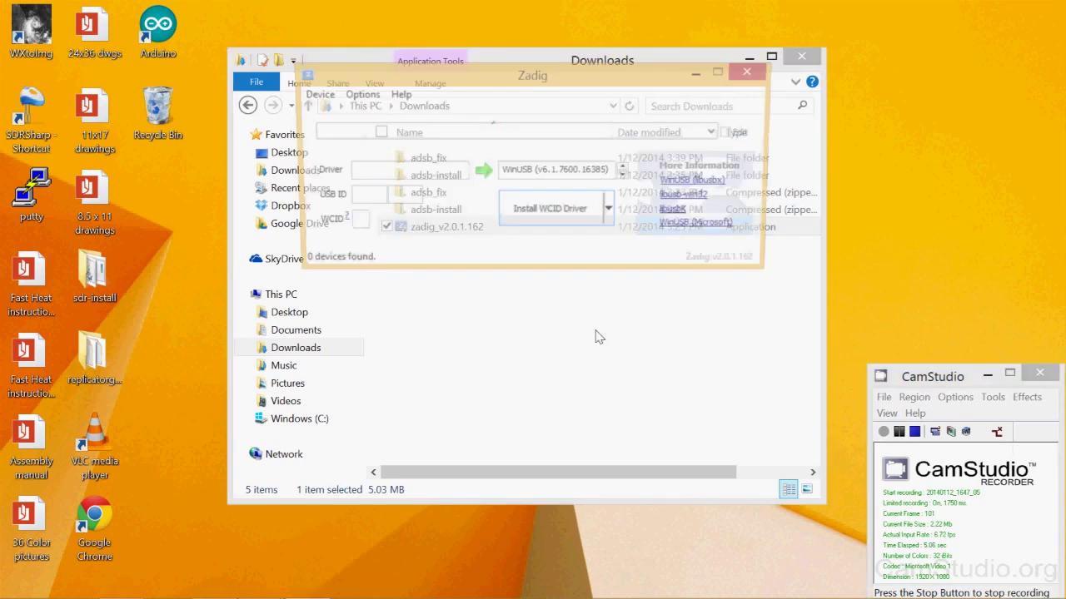
{"action": "left_click", "coordinate": [359, 94]}
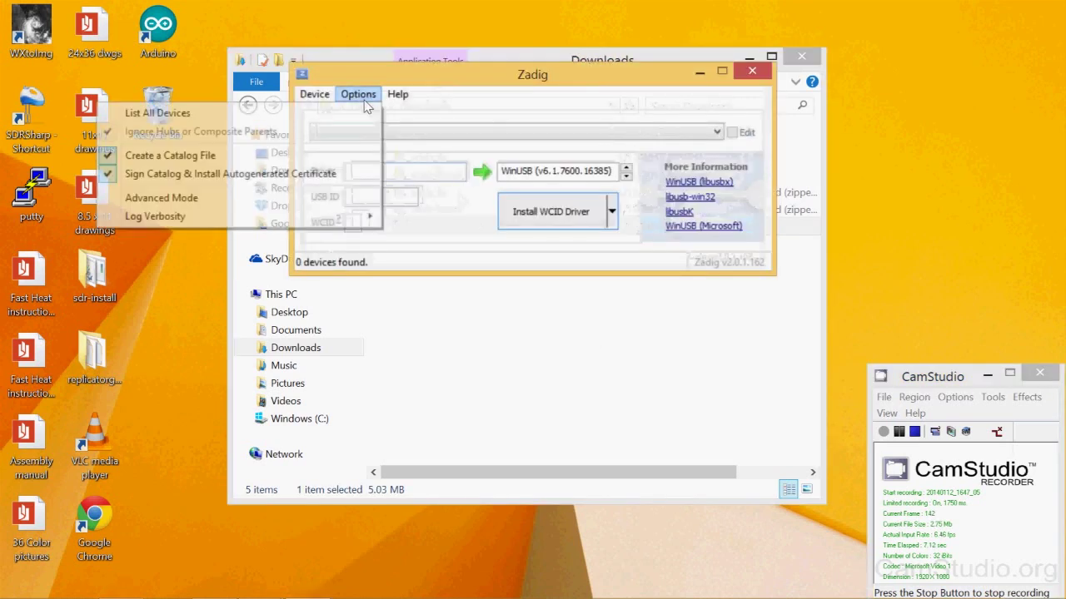
{"action": "left_click", "coordinate": [338, 115]}
{"action": "left_click", "coordinate": [429, 137]}
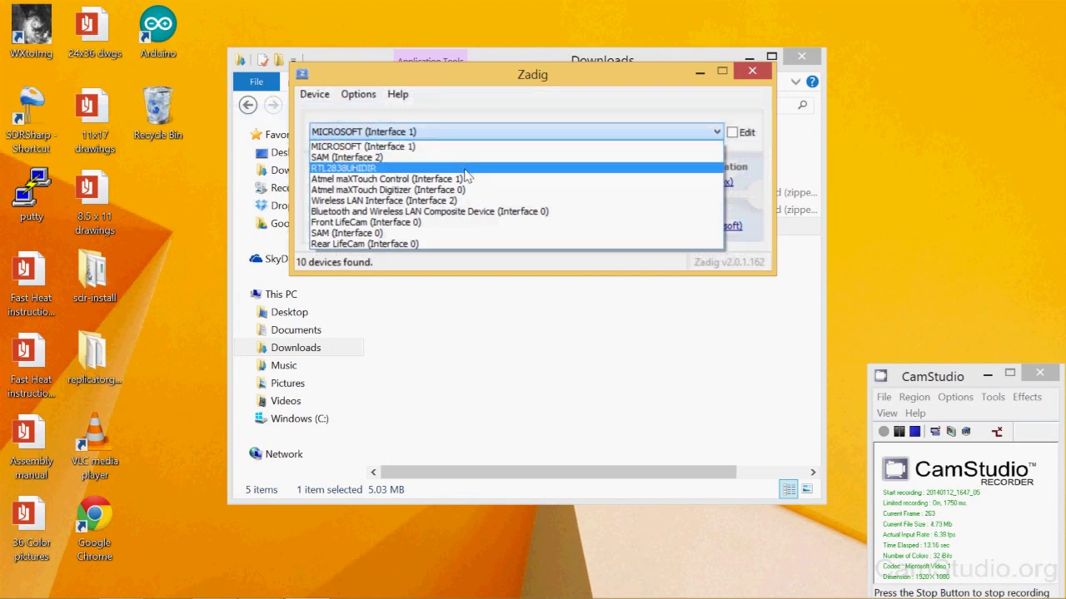
{"action": "left_click", "coordinate": [465, 169]}
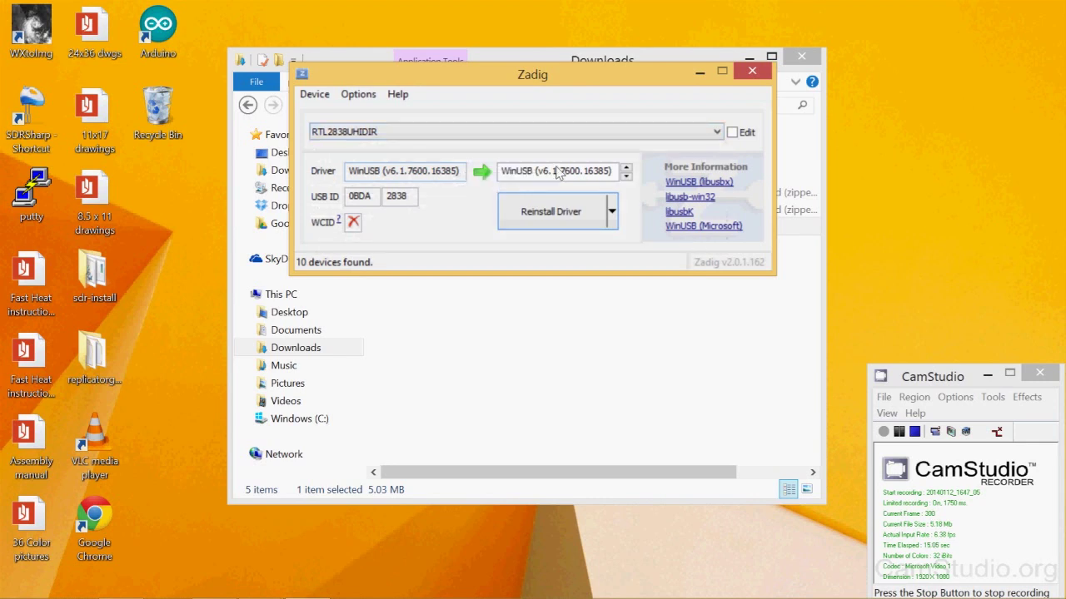
Step: Reinstall the WinUSB driver on the tuner, choose Restart Later, and dismiss the success message
{"action": "left_click", "coordinate": [510, 173]}
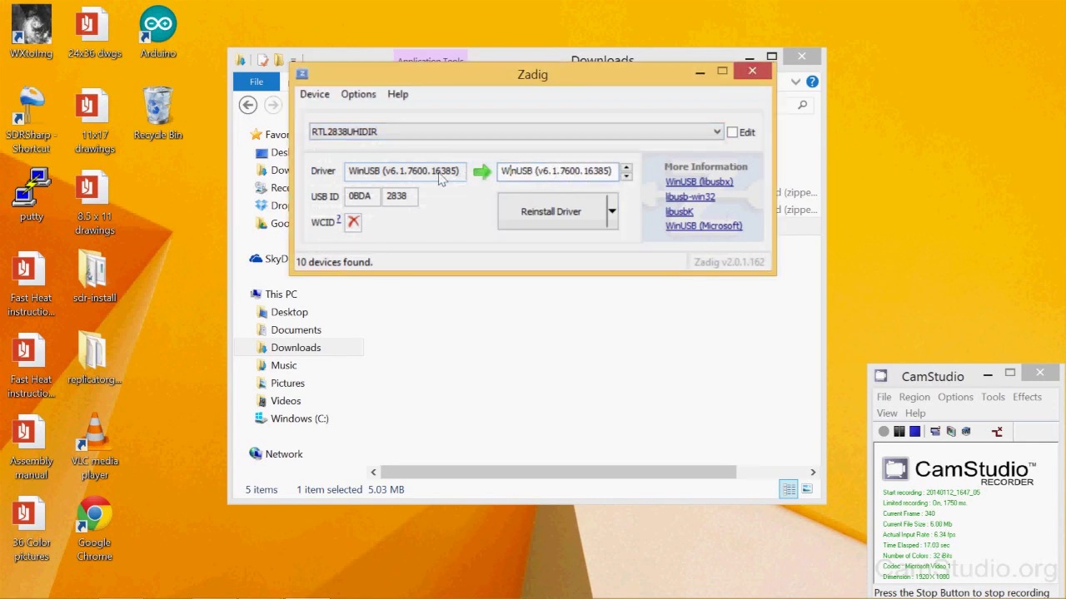
{"action": "left_click", "coordinate": [585, 221]}
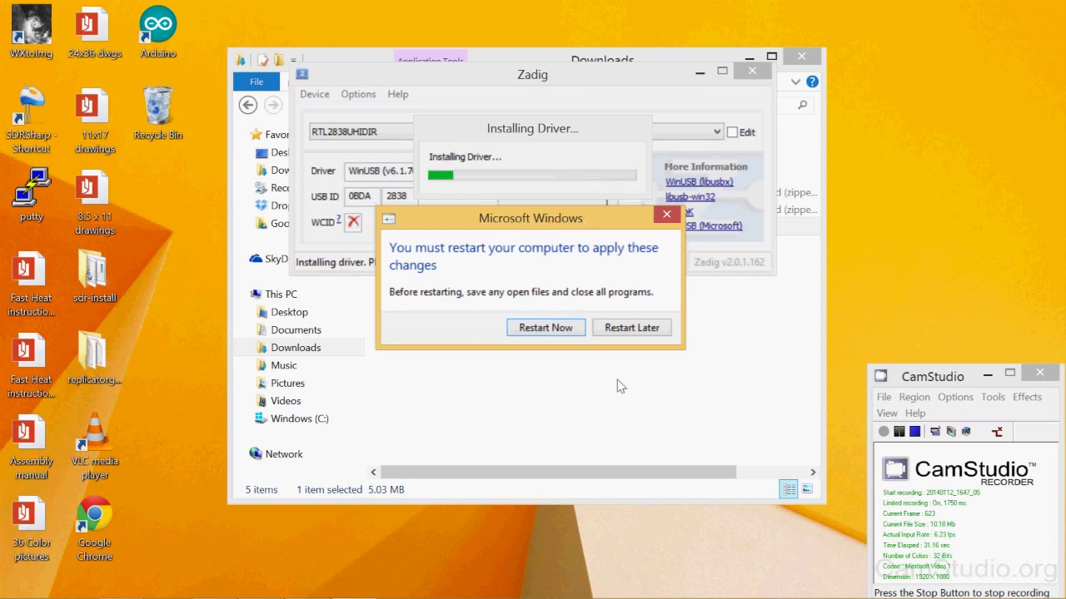
{"action": "left_click", "coordinate": [643, 337]}
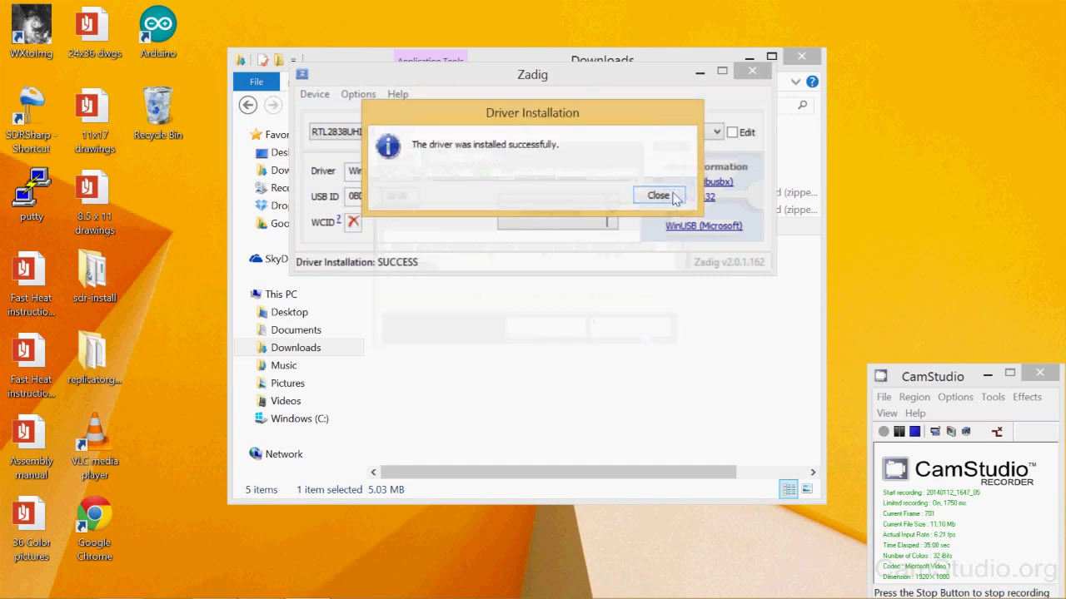
{"action": "left_click", "coordinate": [659, 196]}
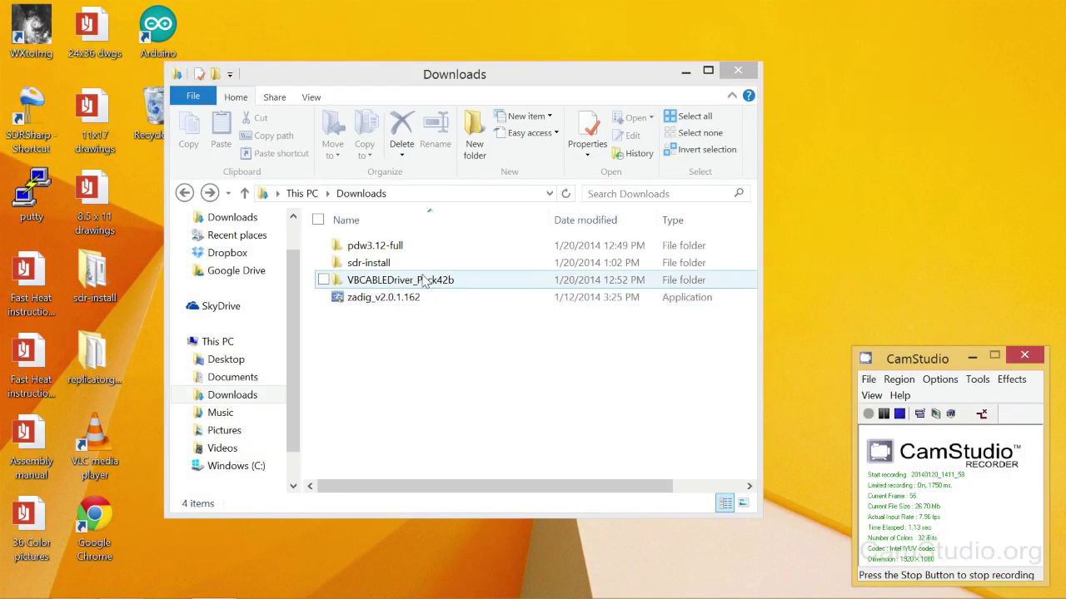
Step: Run VBCABLE_Setup_x64 from VBCABLEDriver_Pack42b as administrator and install the driver successfully
{"action": "double_click", "coordinate": [417, 281]}
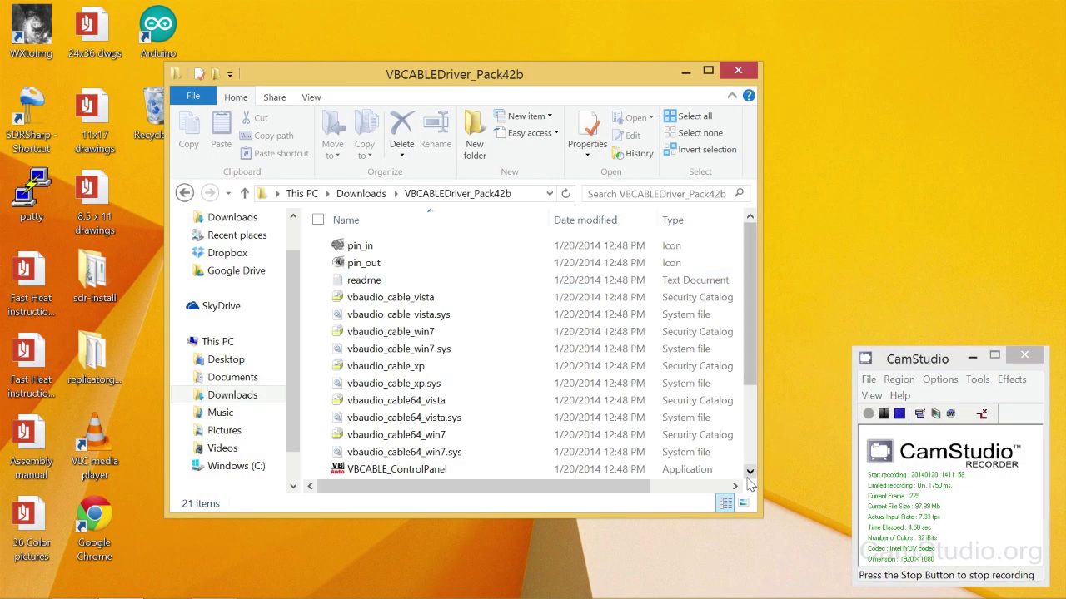
{"action": "scroll", "coordinate": [749, 481], "scroll_direction": "down", "scroll_amount": 1}
{"action": "left_click", "coordinate": [458, 470]}
{"action": "right_click", "coordinate": [458, 470]}
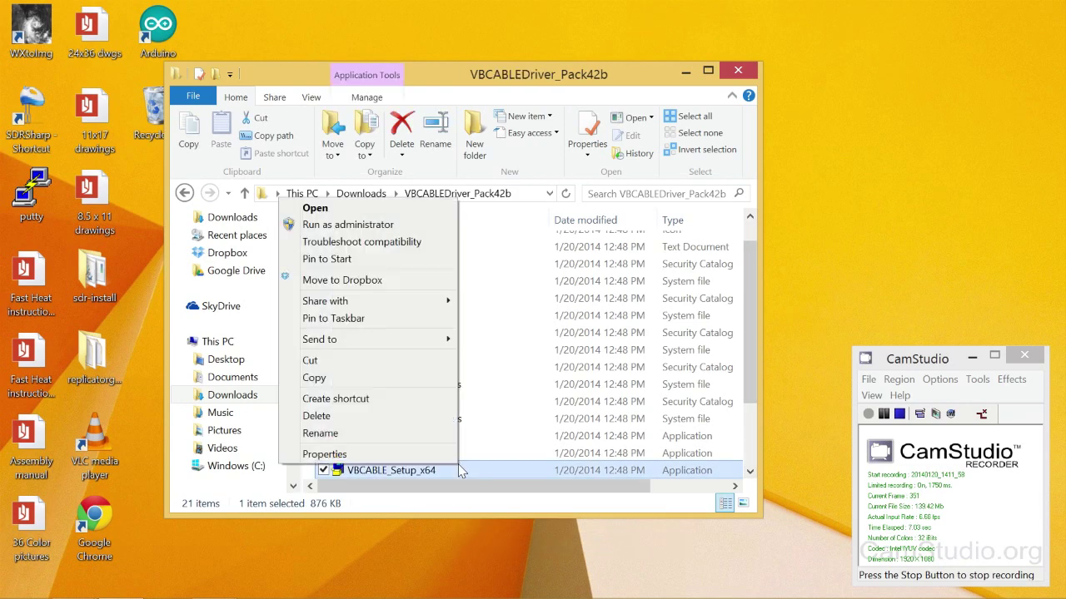
{"action": "left_click", "coordinate": [378, 225]}
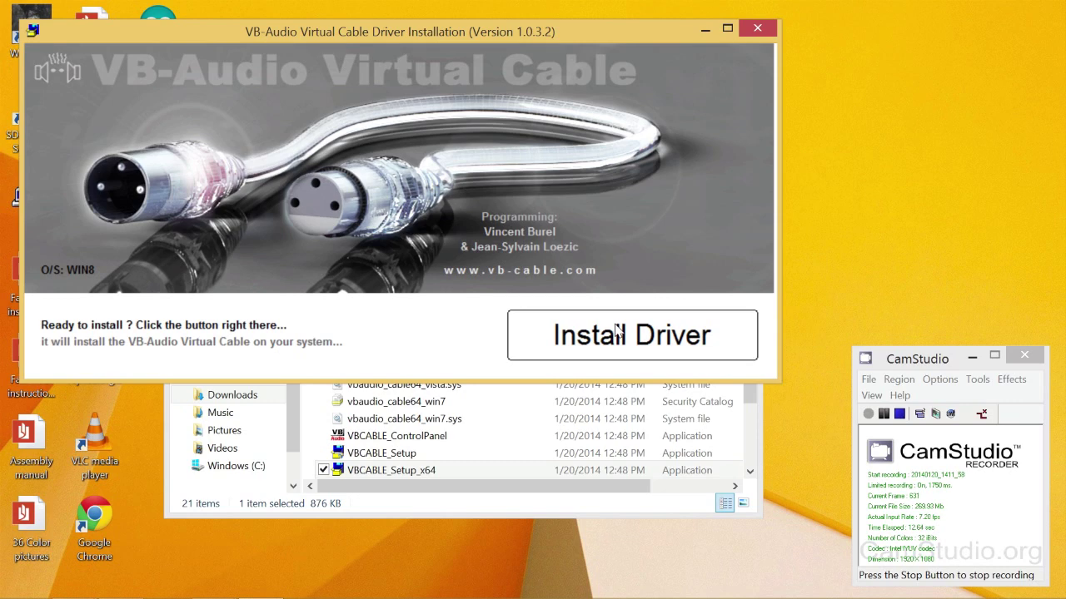
{"action": "left_click", "coordinate": [617, 332]}
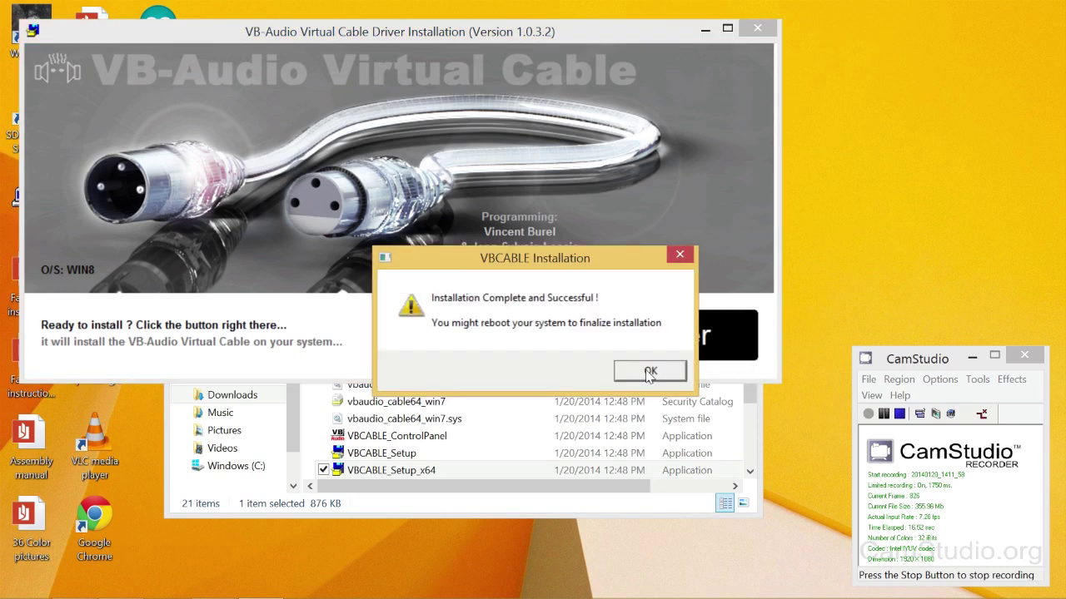
{"action": "left_click", "coordinate": [649, 373]}
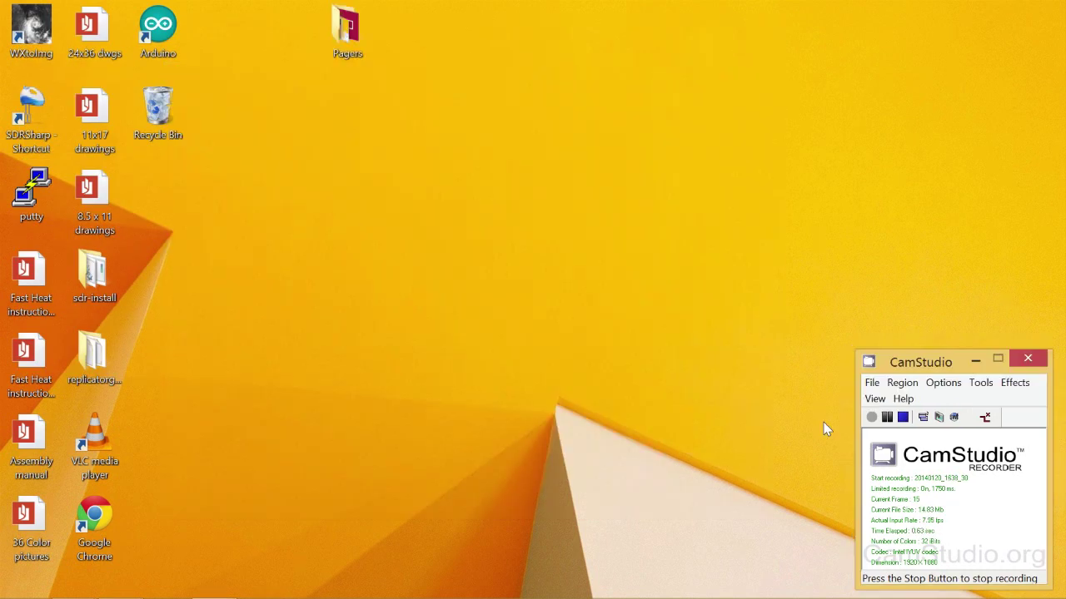
Step: Open CABLE Input's properties and confirm its 16 bit, 48000 Hz (DVD Quality) default format
{"action": "mouse_move", "coordinate": [961, 589]}
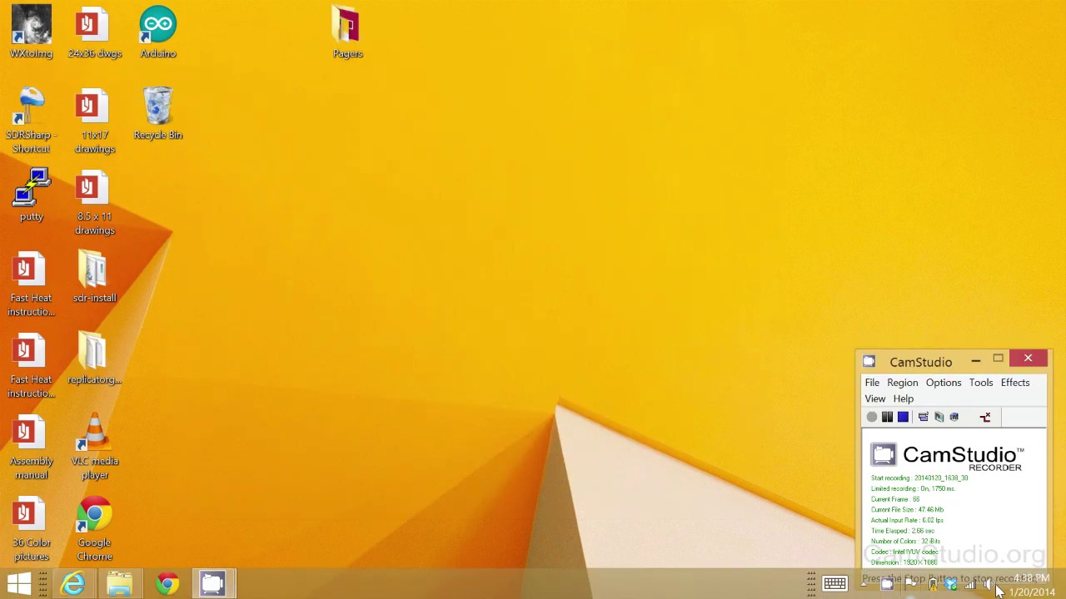
{"action": "left_click", "coordinate": [991, 586]}
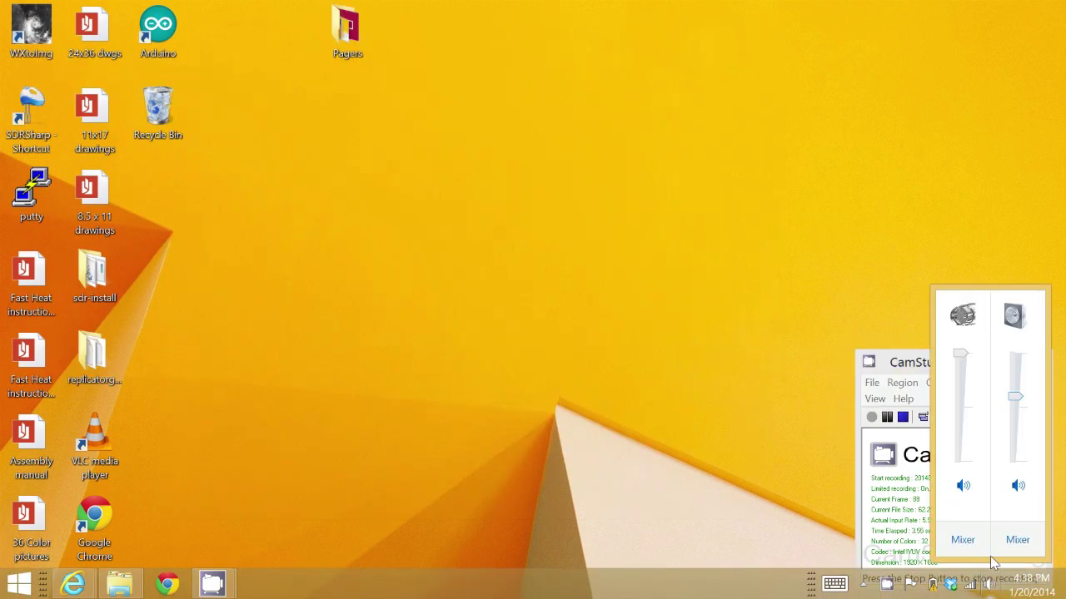
{"action": "left_click", "coordinate": [963, 318]}
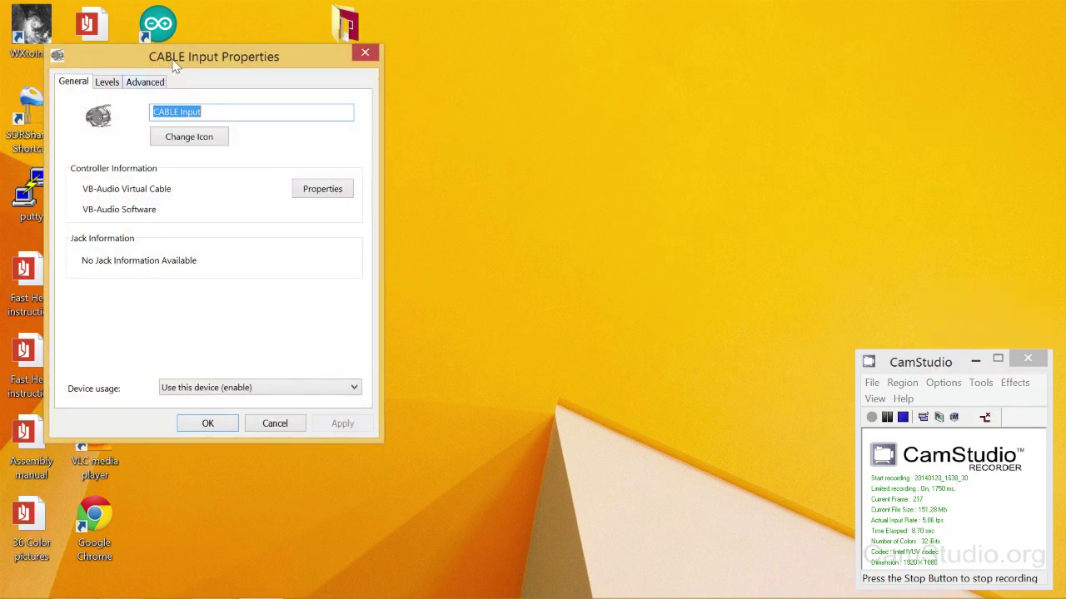
{"action": "left_click_drag", "start_coordinate": [173, 62], "coordinate": [371, 64]}
{"action": "left_click", "coordinate": [345, 85]}
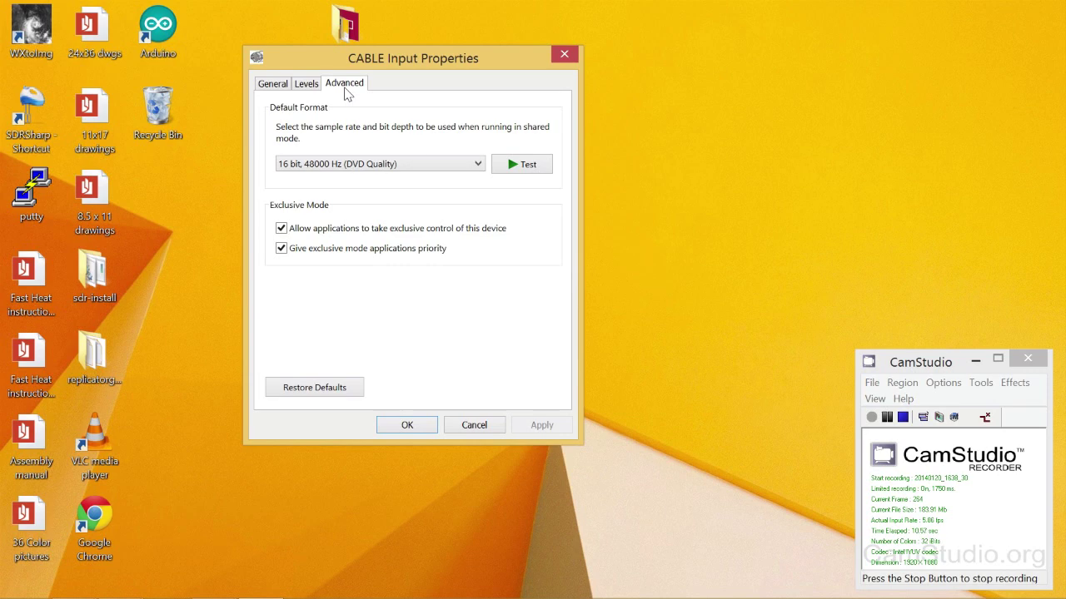
{"action": "left_click", "coordinate": [353, 166]}
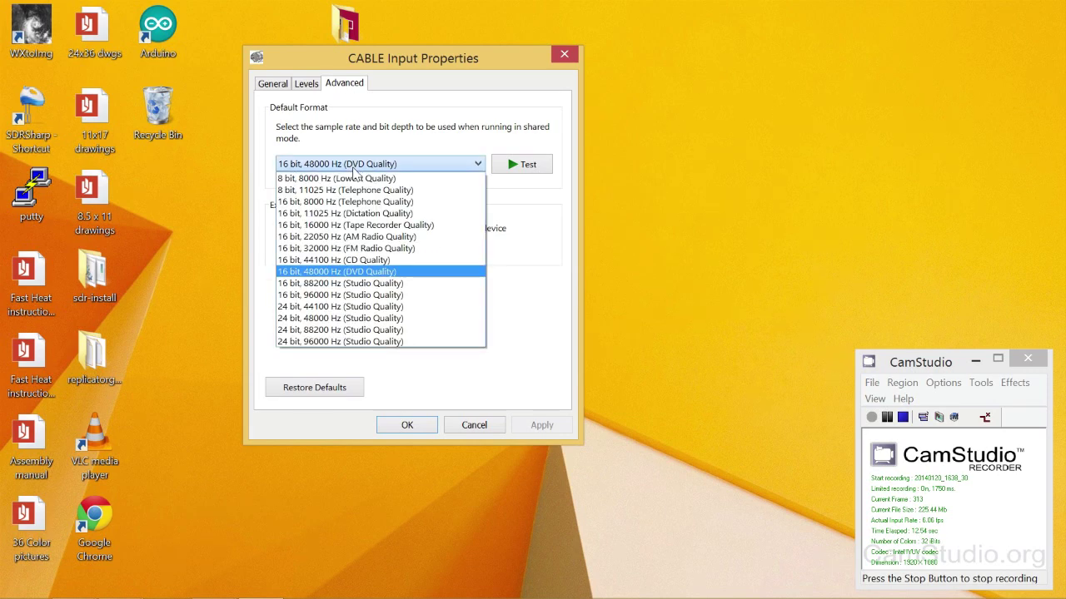
{"action": "left_click", "coordinate": [357, 276]}
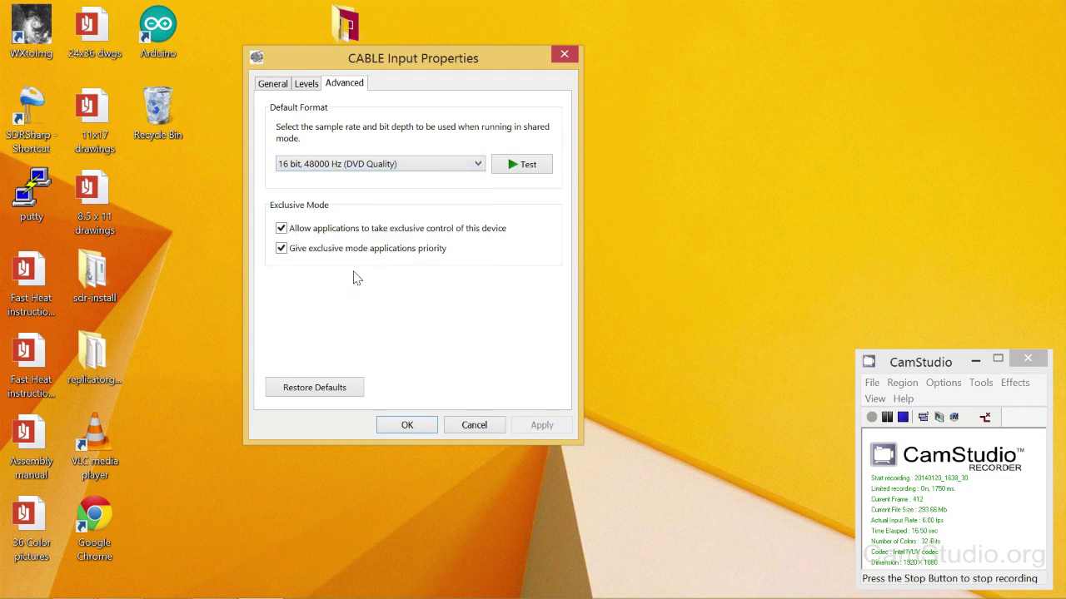
{"action": "left_click", "coordinate": [420, 426]}
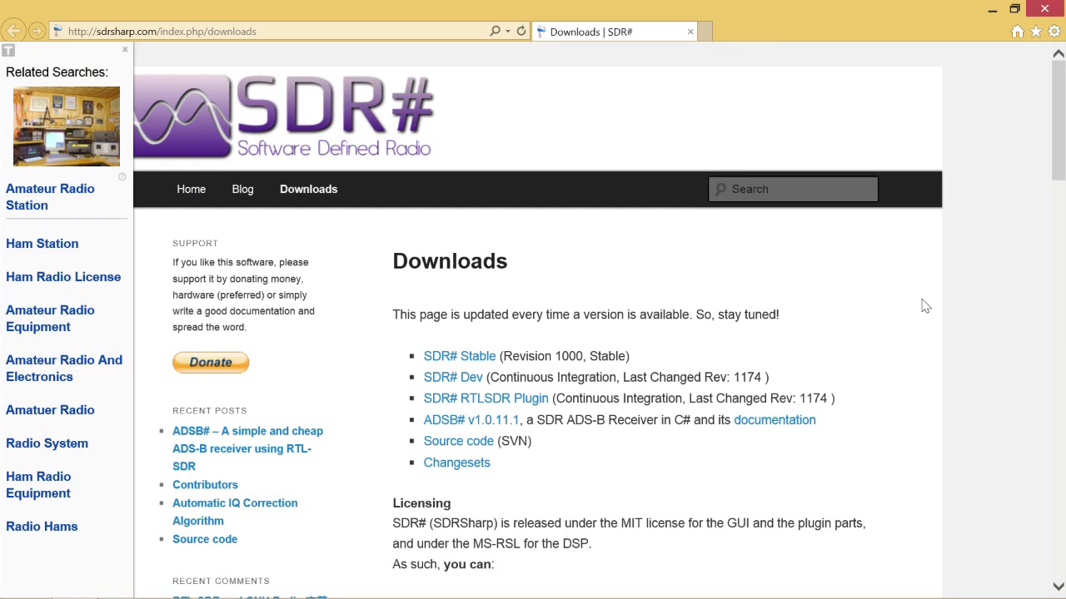
Step: Scroll to the RTL-SDR quick install note and select it with the sdr-install.zip URL
{"action": "scroll", "coordinate": [921, 306], "scroll_direction": "down", "scroll_amount": 5}
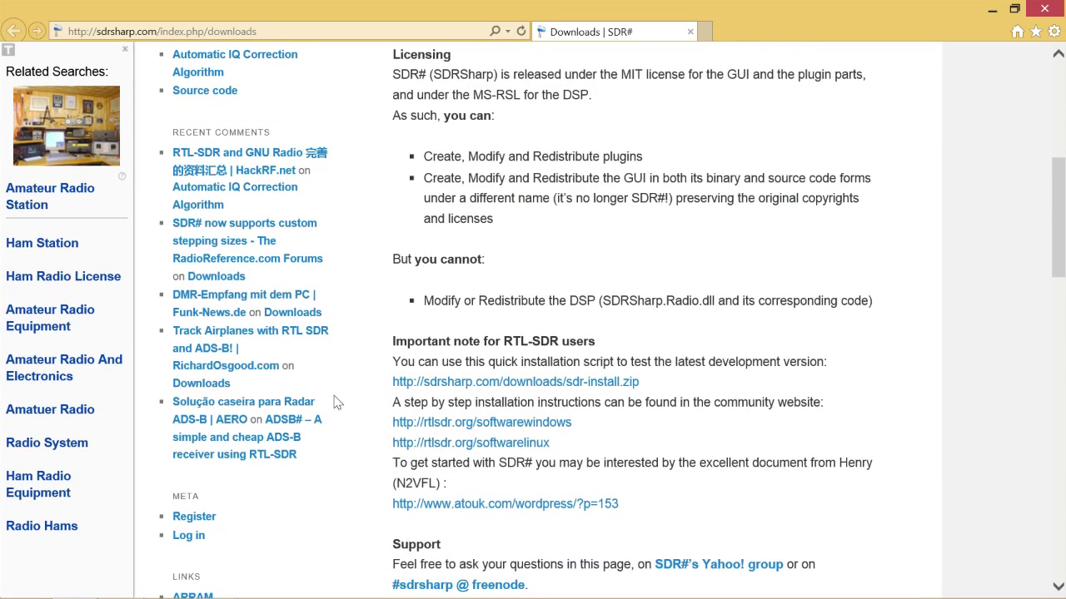
{"action": "left_click_drag", "start_coordinate": [392, 360], "coordinate": [430, 370]}
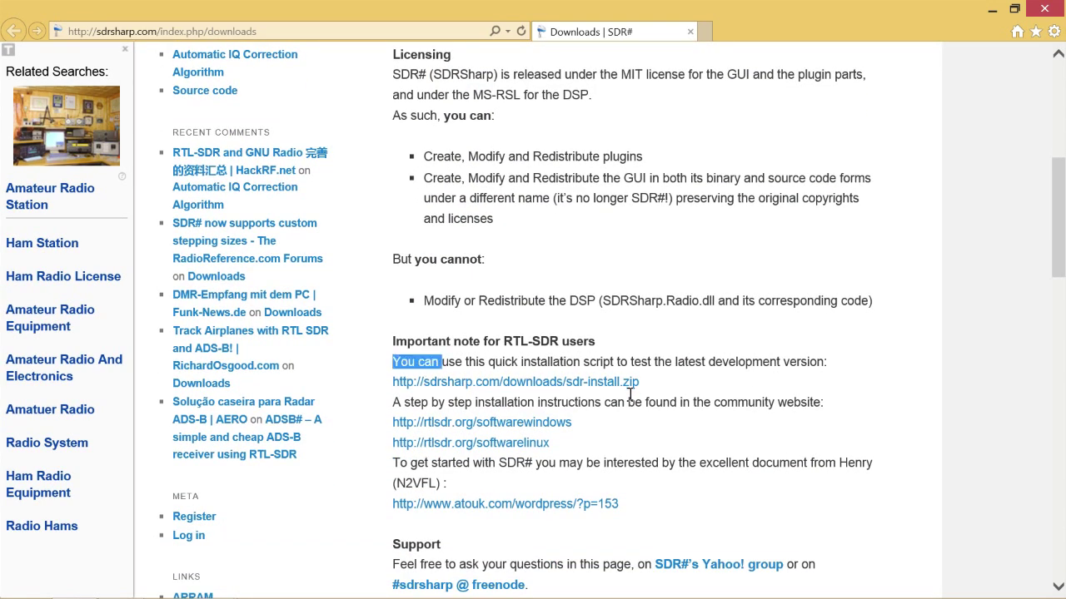
{"action": "left_click_drag", "start_coordinate": [648, 392], "coordinate": [660, 385]}
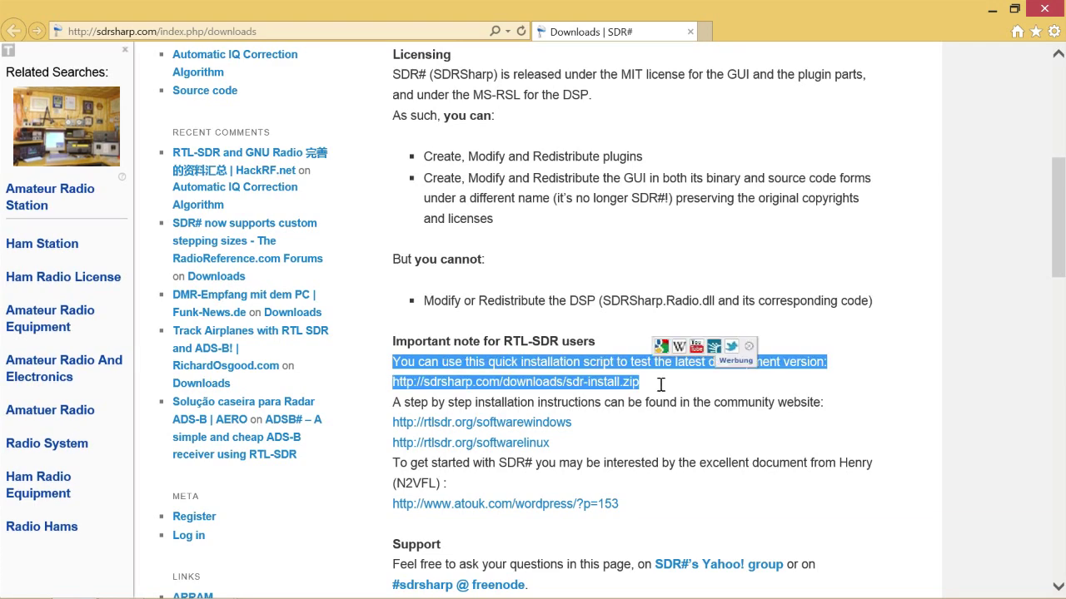
{"action": "left_click", "coordinate": [874, 395]}
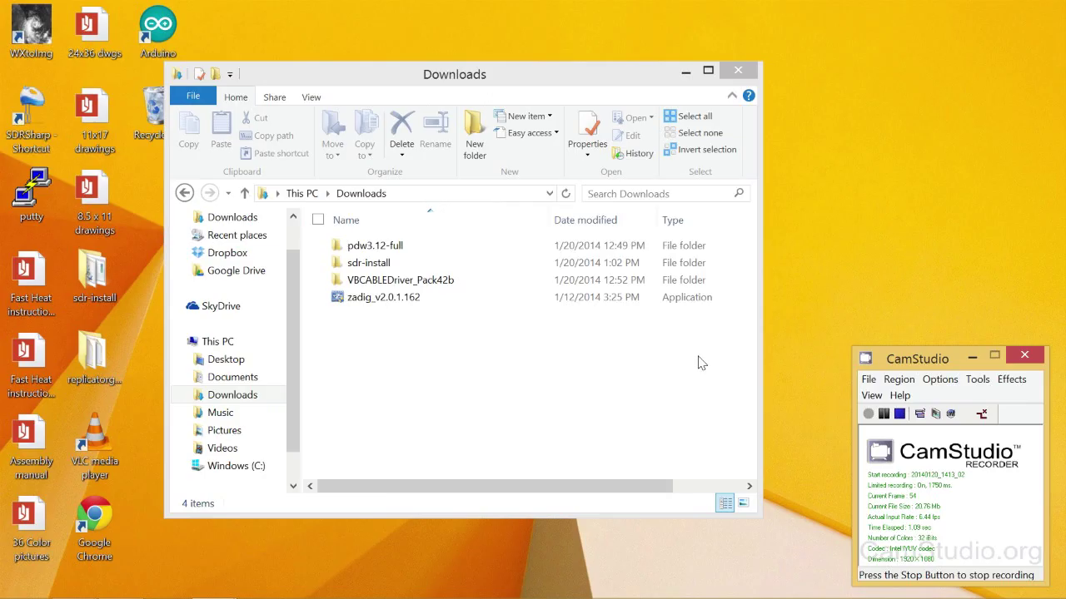
Step: Open sdr-install > sdr-install and run install.bat
{"action": "double_click", "coordinate": [380, 265]}
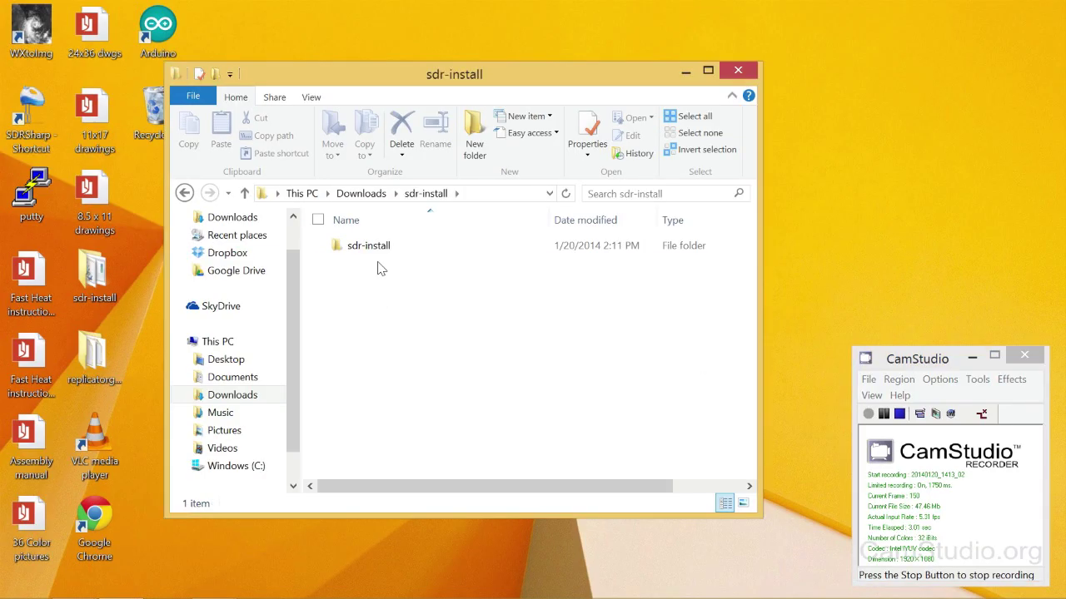
{"action": "double_click", "coordinate": [368, 250]}
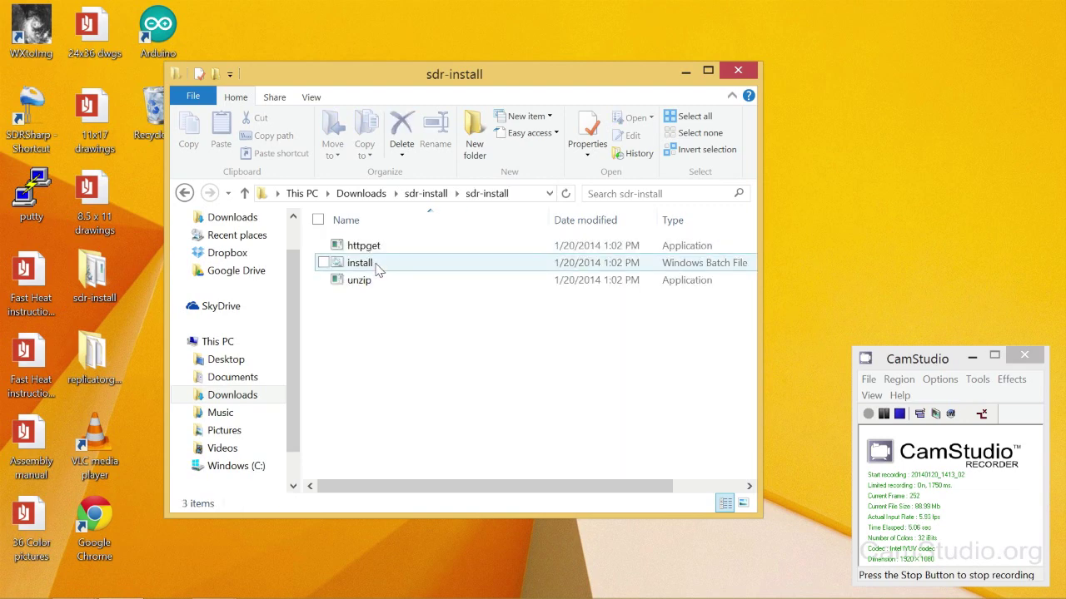
{"action": "double_click", "coordinate": [375, 269]}
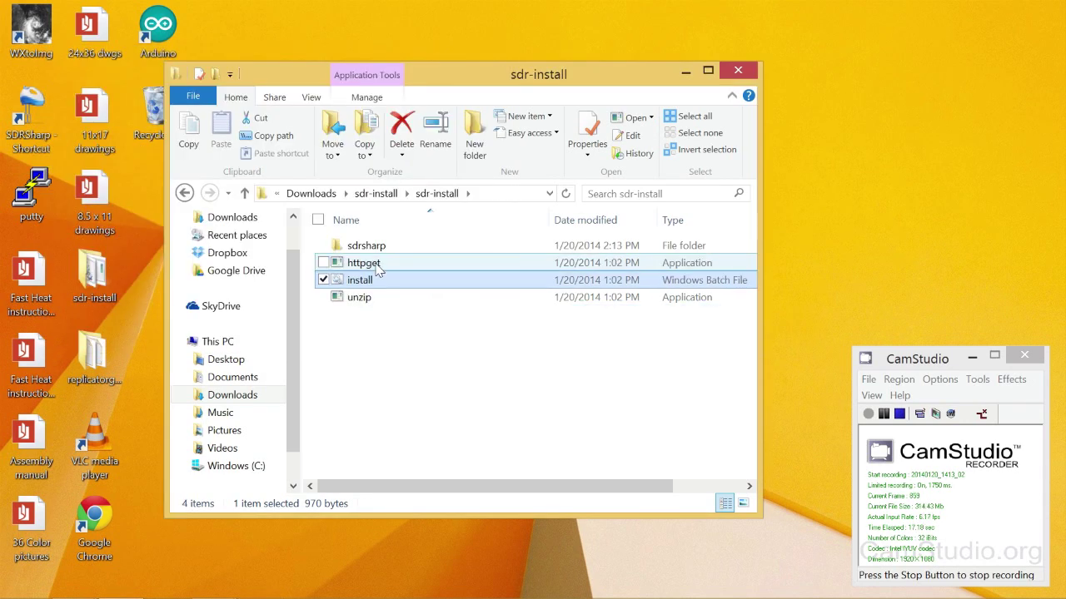
Step: Open the new sdrsharp folder and select the SDRSharp.exe config file
{"action": "double_click", "coordinate": [366, 245]}
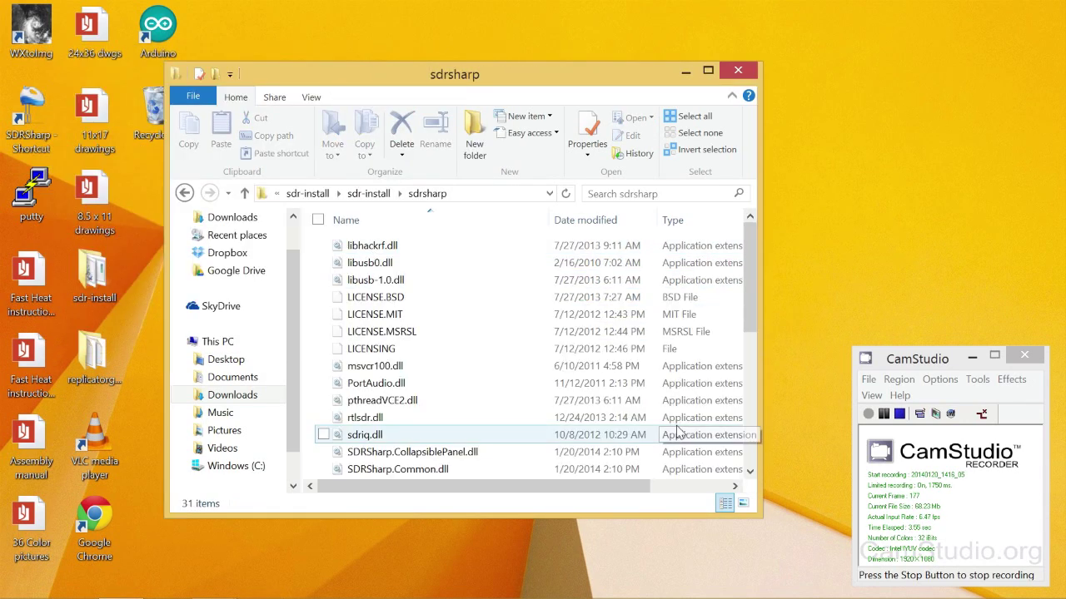
{"action": "left_click", "coordinate": [749, 473]}
{"action": "left_click", "coordinate": [749, 473]}
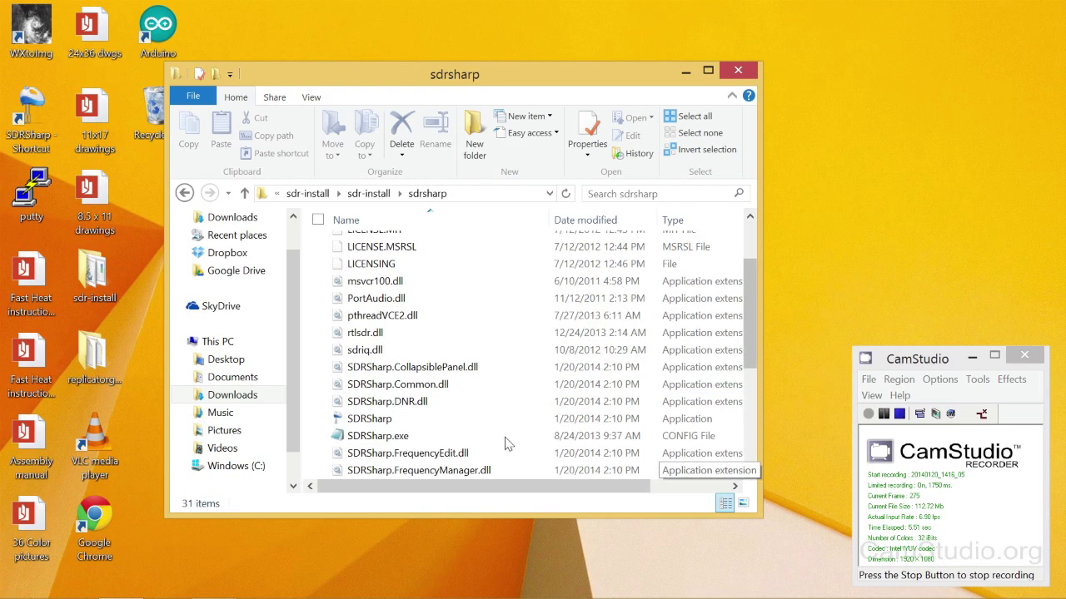
{"action": "left_click", "coordinate": [374, 436]}
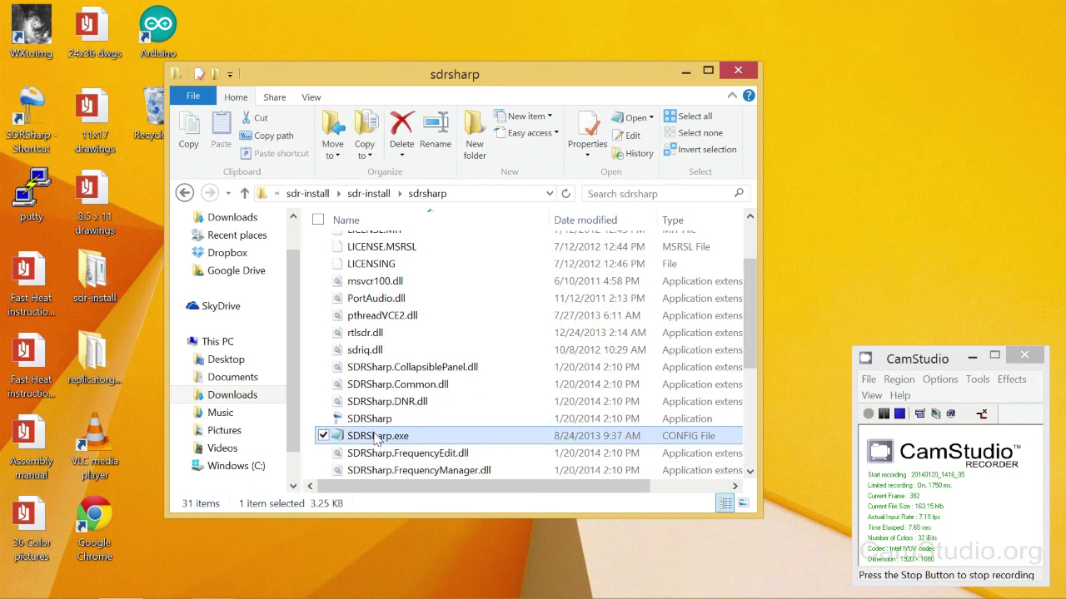
Step: Edit SDRSharp.exe config in Notepad so minOutputSampleRate reads 48000, then save
{"action": "double_click", "coordinate": [374, 436]}
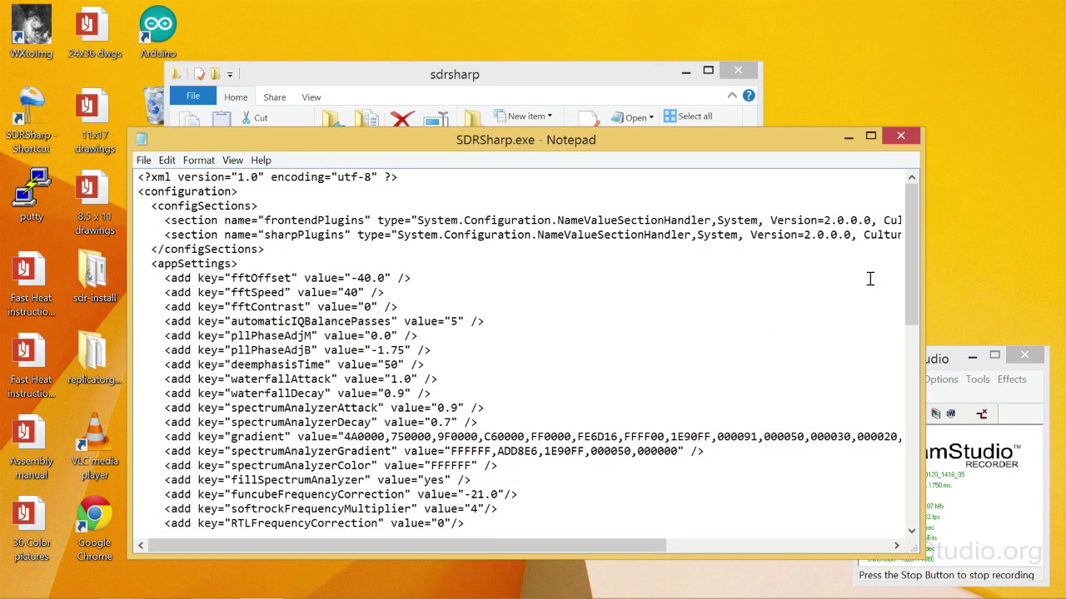
{"action": "left_click_drag", "start_coordinate": [916, 265], "coordinate": [928, 343]}
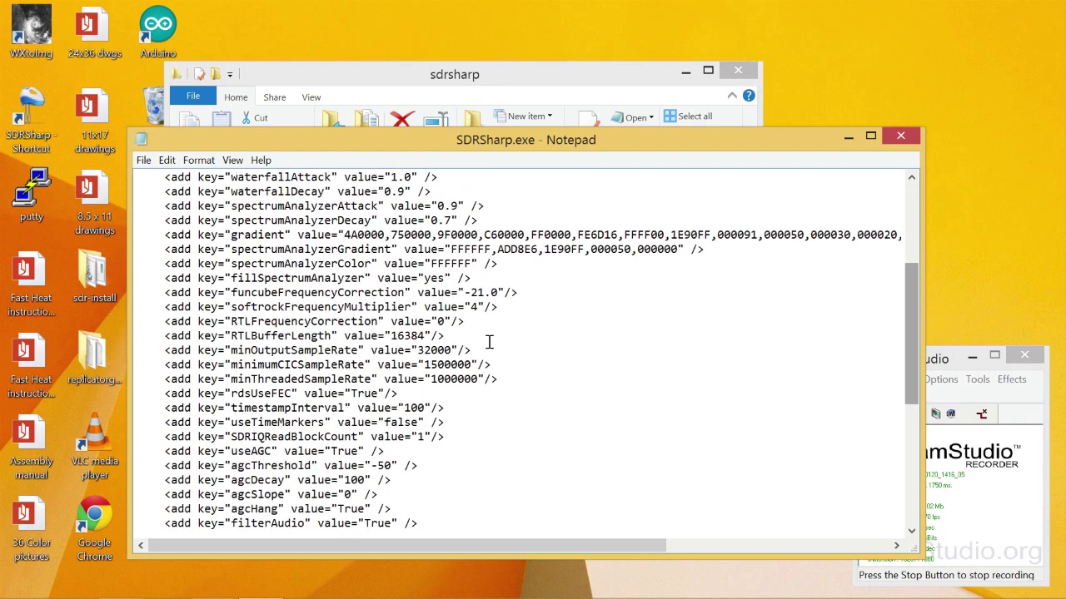
{"action": "left_click", "coordinate": [432, 349]}
{"action": "key", "text": "BackSpace"}
{"action": "key", "text": "BackSpace"}
{"action": "type", "text": "48"}
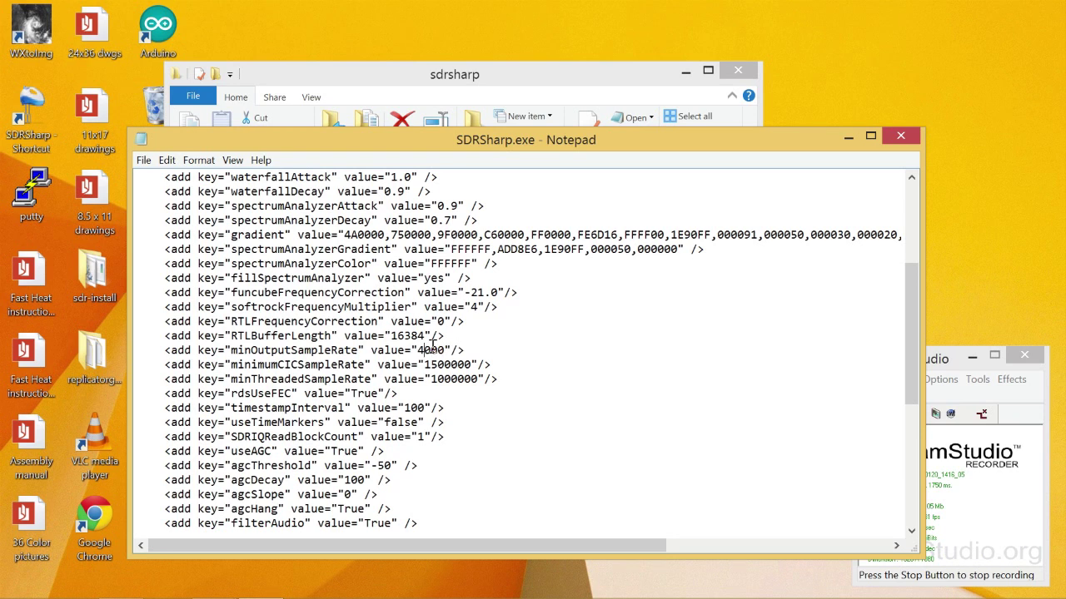
{"action": "left_click", "coordinate": [143, 161]}
{"action": "left_click", "coordinate": [126, 213]}
Step: Close Notepad, launch SDR#, and choose RTL-SDR / USB as the source
{"action": "left_click", "coordinate": [895, 138]}
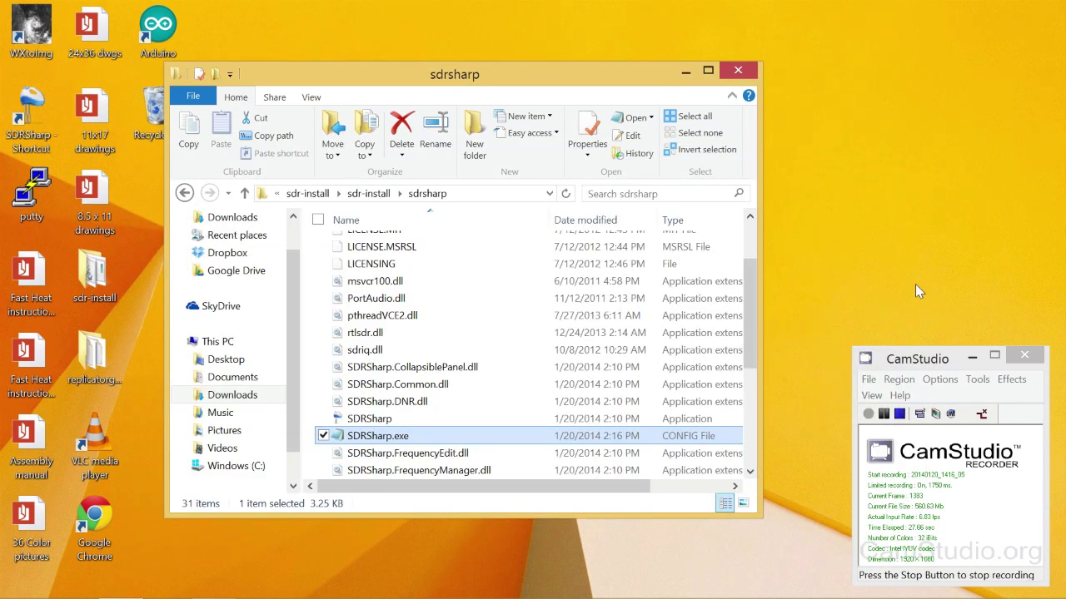
{"action": "left_click", "coordinate": [360, 420]}
{"action": "double_click", "coordinate": [538, 414]}
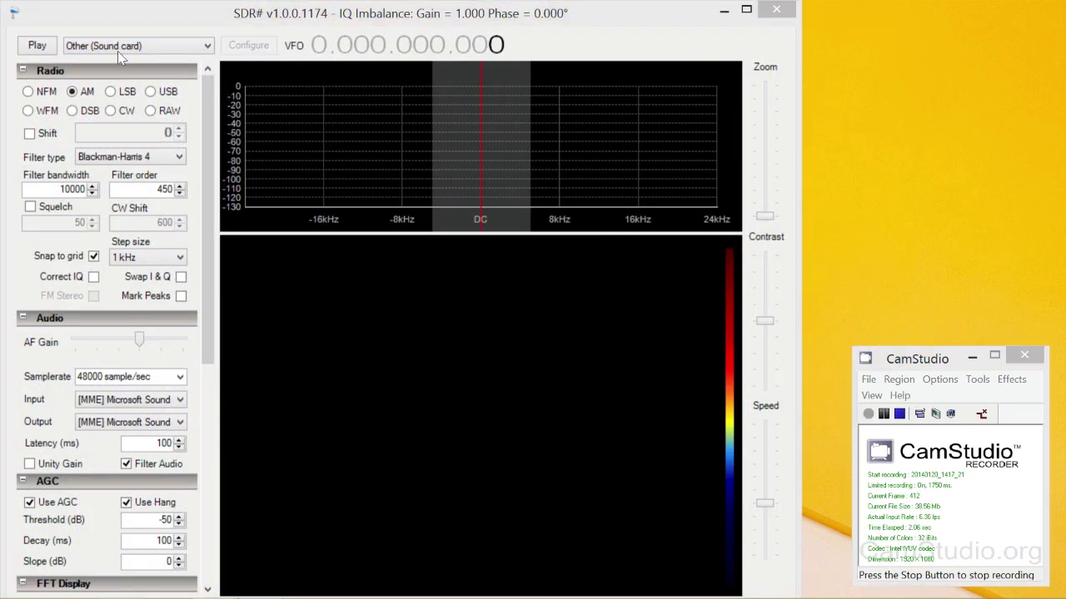
{"action": "left_click", "coordinate": [136, 47]}
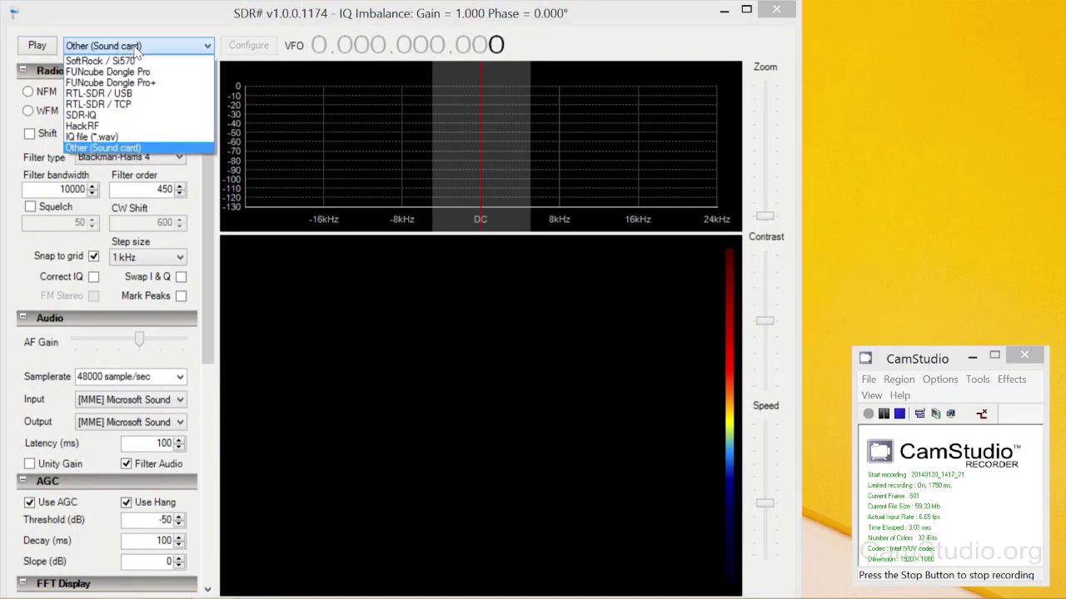
{"action": "left_click", "coordinate": [153, 96]}
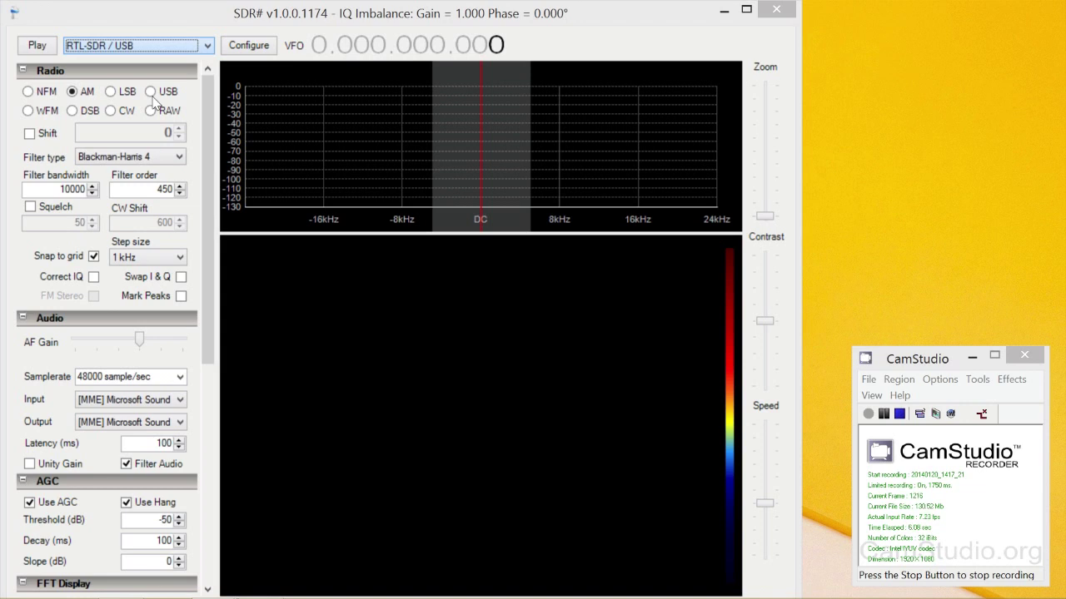
Step: Set NFM demodulation, 25000 filter bandwidth, and turn squelch off
{"action": "left_click", "coordinate": [29, 92]}
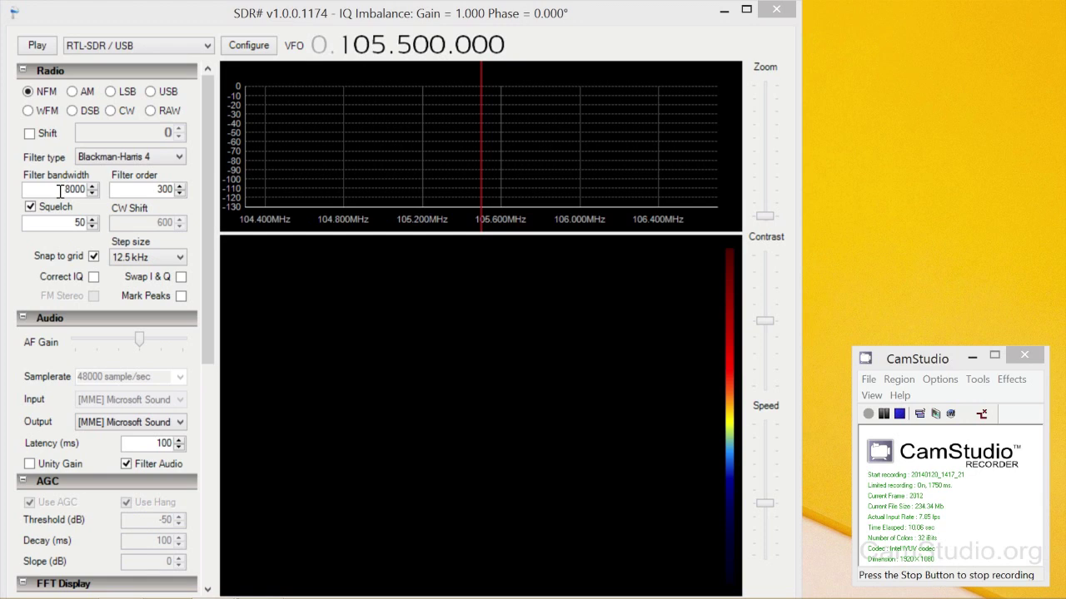
{"action": "left_click_drag", "start_coordinate": [119, 191], "coordinate": [127, 191]}
{"action": "type", "text": "25000"}
{"action": "left_click", "coordinate": [127, 191]}
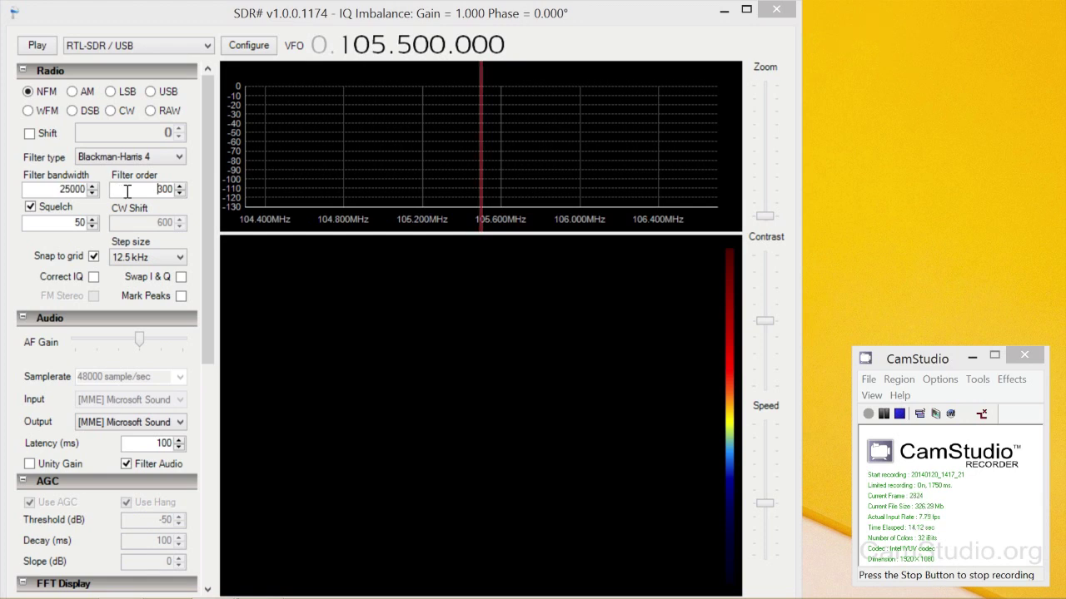
{"action": "left_click", "coordinate": [50, 210]}
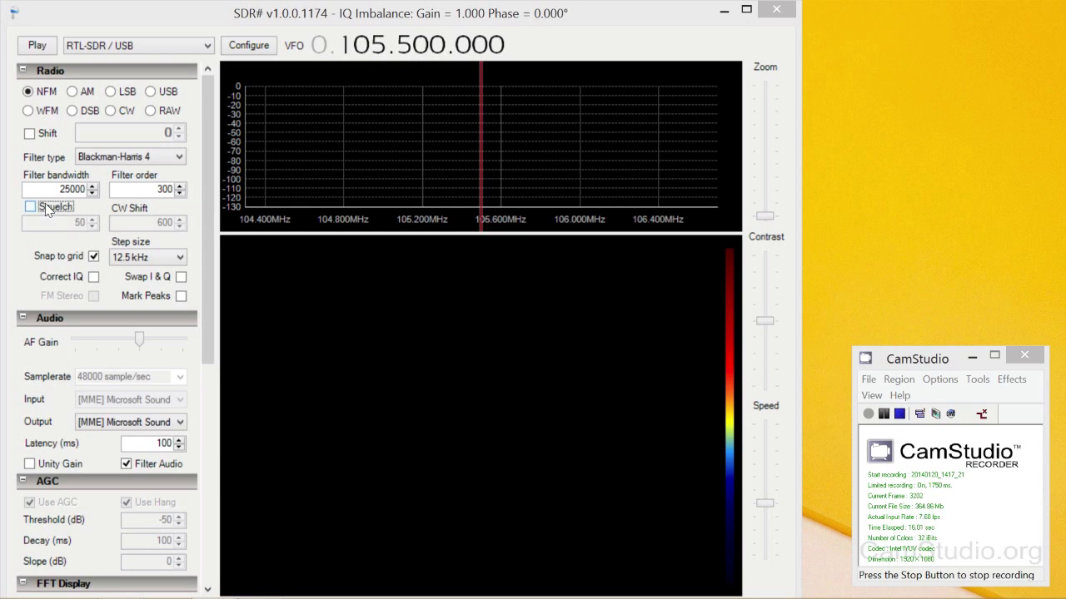
Step: Route audio output to CABLE Input and start the receiver
{"action": "left_click", "coordinate": [170, 424]}
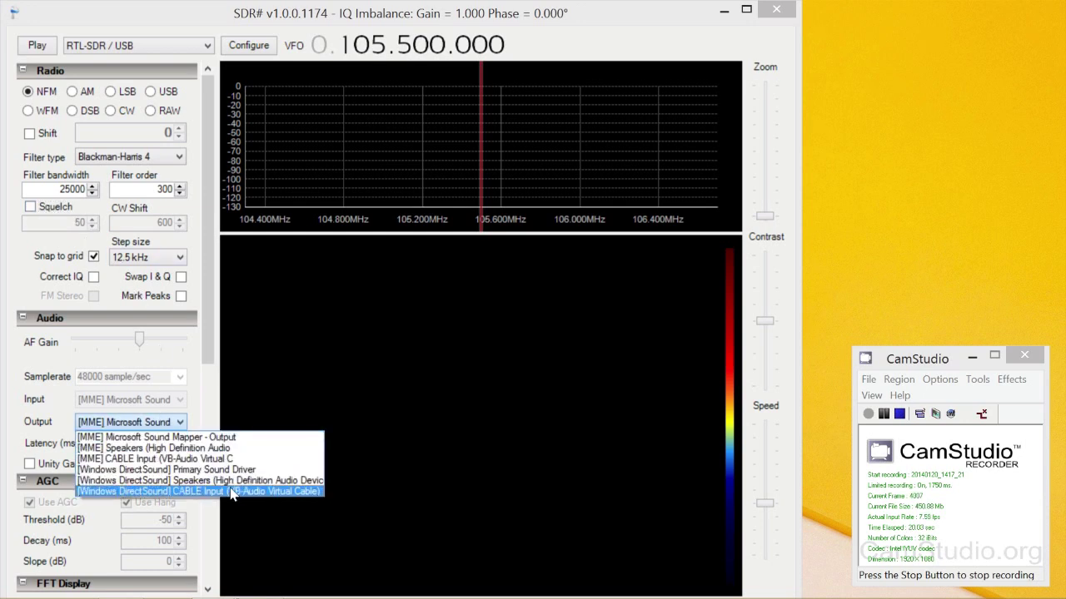
{"action": "left_click", "coordinate": [232, 492]}
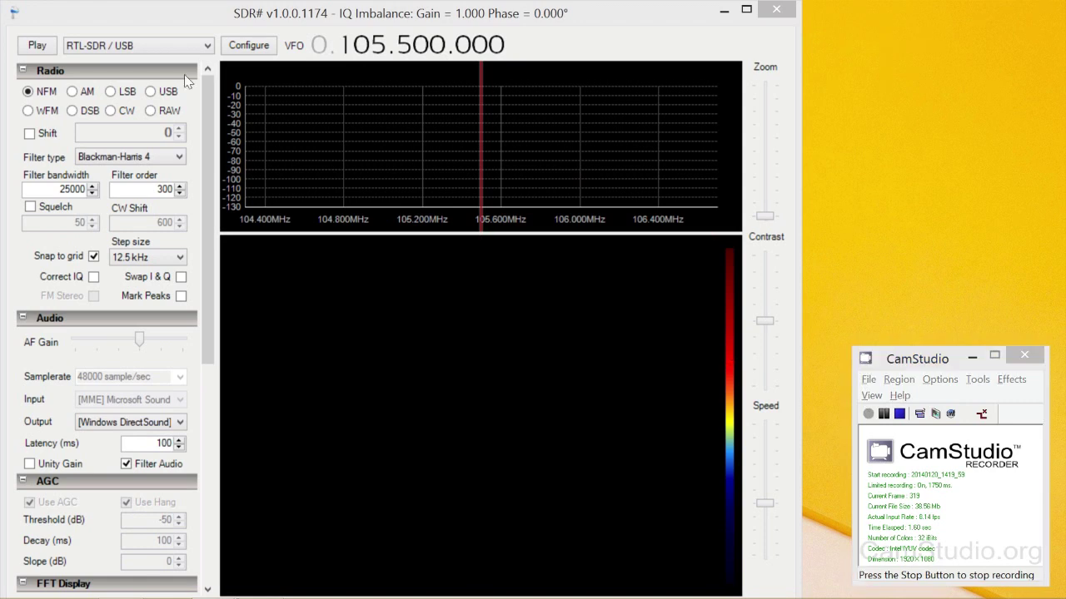
{"action": "left_click", "coordinate": [38, 47]}
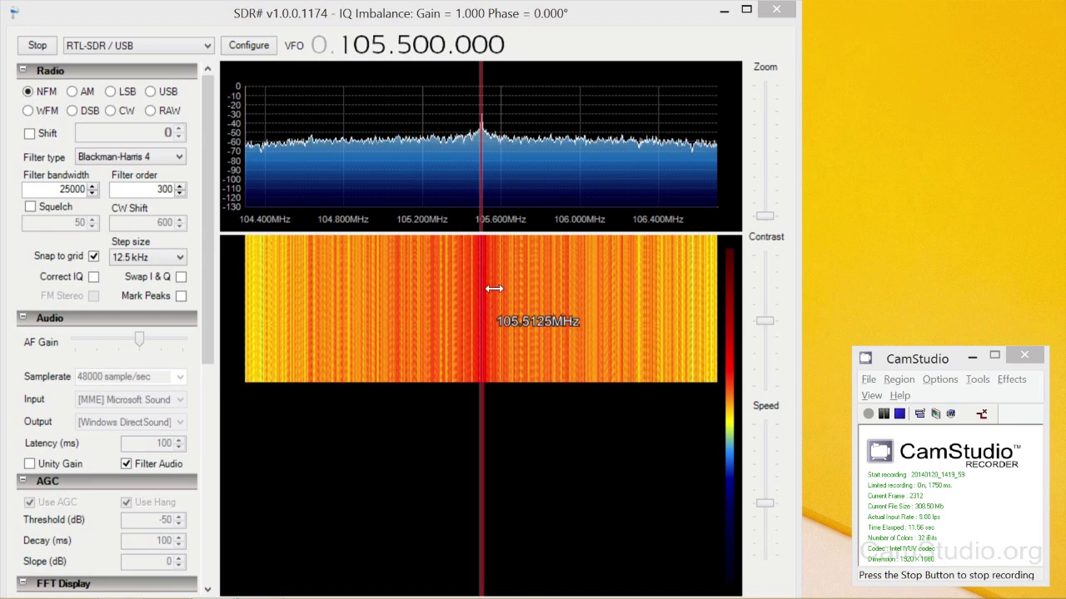
Step: Scroll the VFO frequency digits until the display reads 931.852.150
{"action": "left_click", "coordinate": [447, 183]}
{"action": "scroll", "coordinate": [345, 44], "scroll_direction": "up", "scroll_amount": 8}
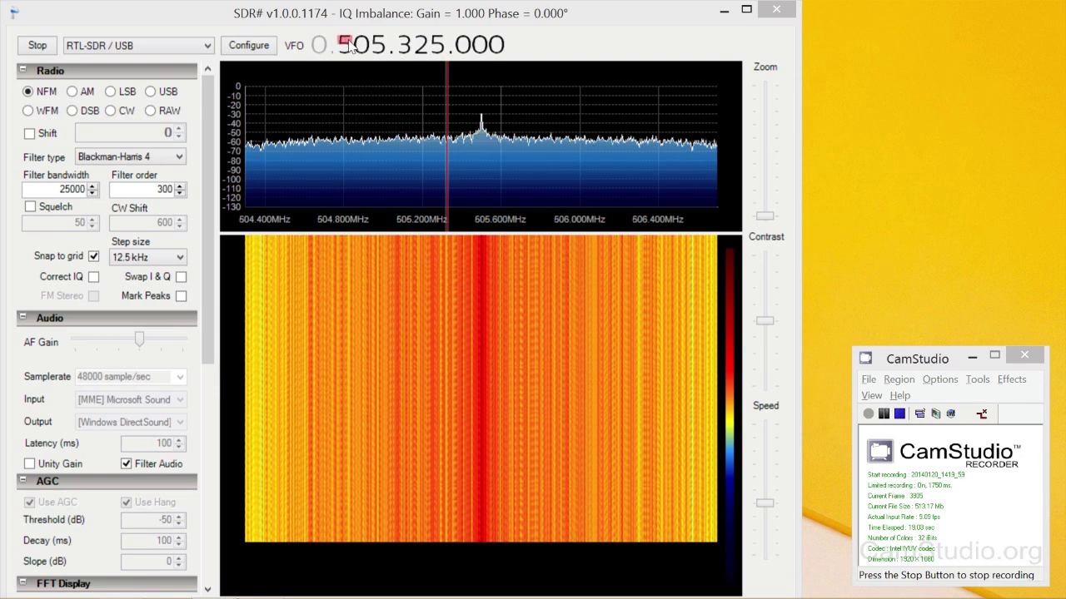
{"action": "scroll", "coordinate": [359, 44], "scroll_direction": "up", "scroll_amount": 3}
{"action": "scroll", "coordinate": [380, 44], "scroll_direction": "down", "scroll_amount": 4}
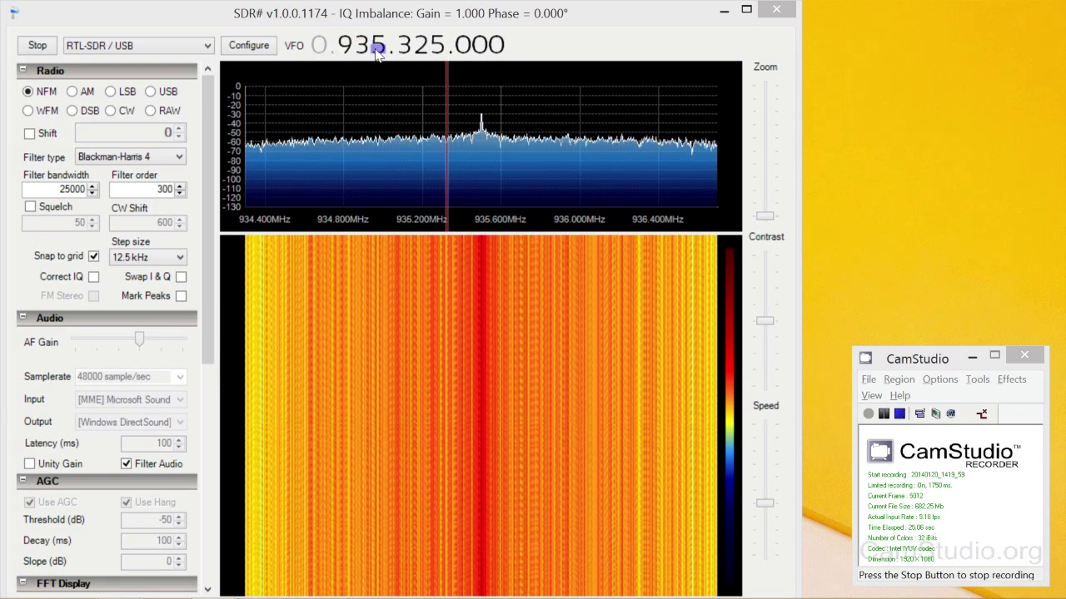
{"action": "scroll", "coordinate": [403, 41], "scroll_direction": "up", "scroll_amount": 5}
{"action": "scroll", "coordinate": [422, 43], "scroll_direction": "up", "scroll_amount": 3}
{"action": "scroll", "coordinate": [436, 48], "scroll_direction": "down", "scroll_amount": 3}
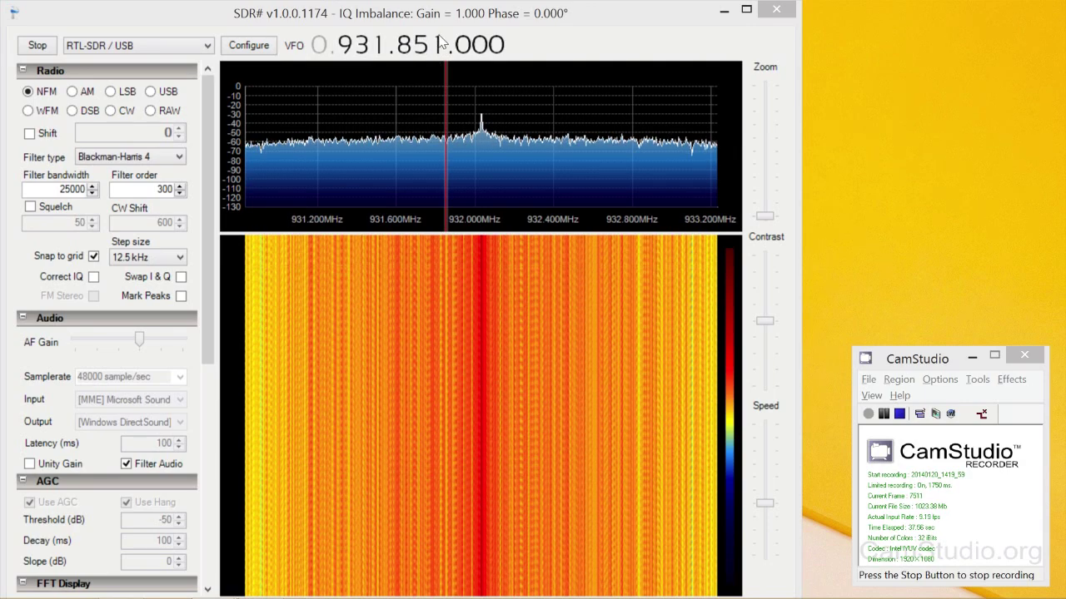
{"action": "scroll", "coordinate": [483, 46], "scroll_direction": "up", "scroll_amount": 1}
{"action": "scroll", "coordinate": [494, 46], "scroll_direction": "up", "scroll_amount": 5}
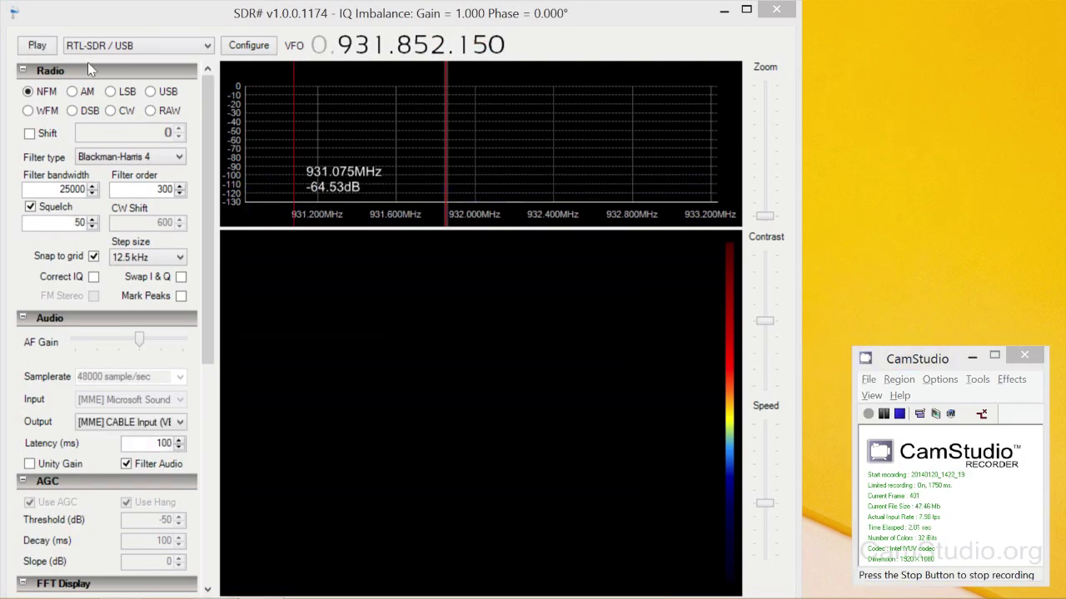
Step: Start receiving at 931.852.150 with Play
{"action": "left_click", "coordinate": [37, 47]}
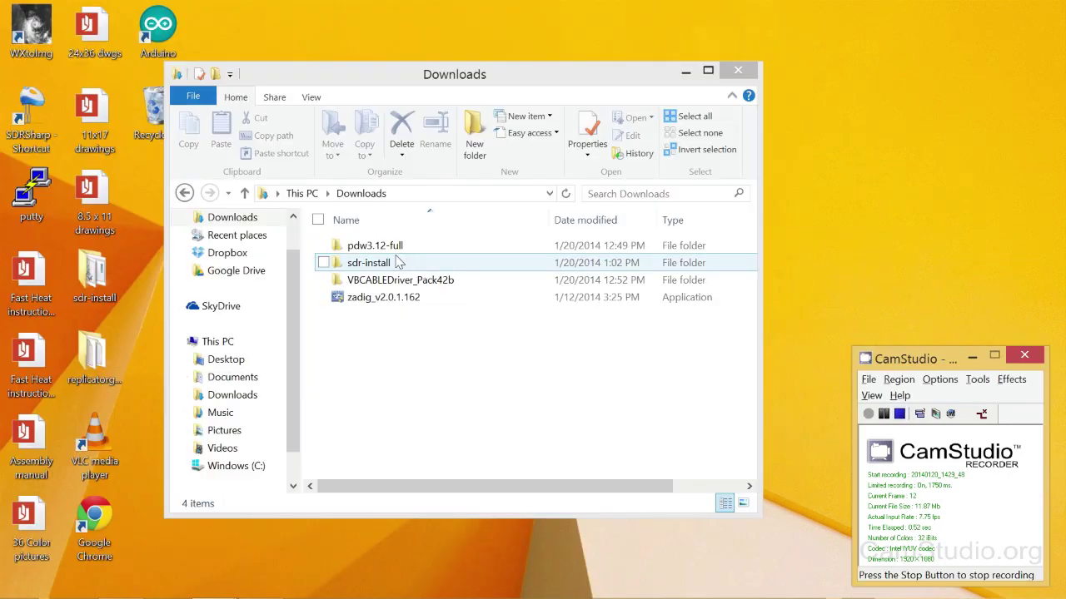
Step: Launch PDW from pdw3.12-full and accept Options with POCSAG and FLEX decoding enabled
{"action": "double_click", "coordinate": [388, 246]}
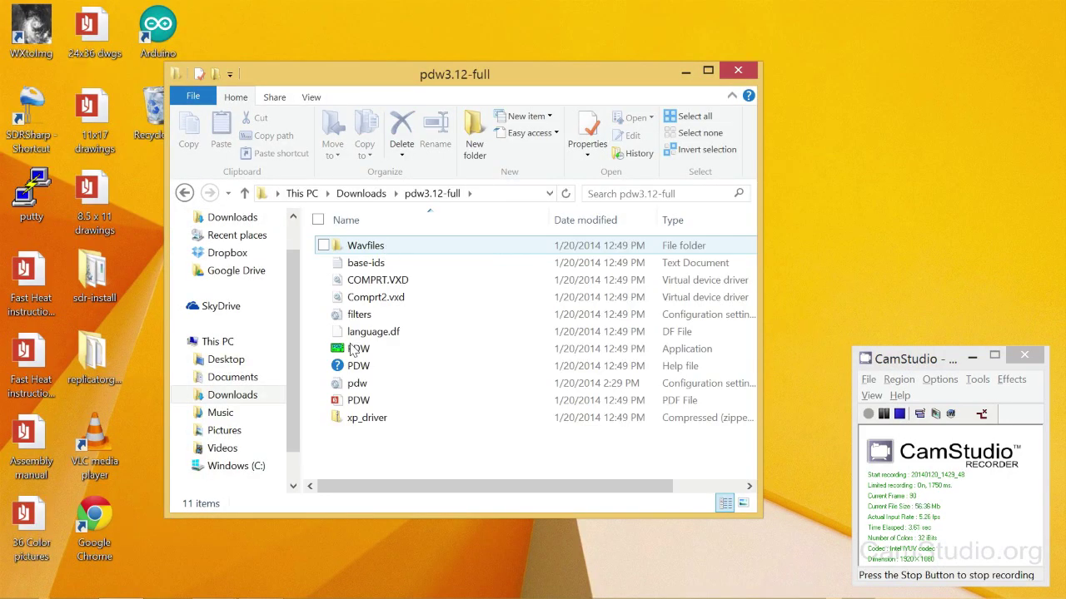
{"action": "double_click", "coordinate": [350, 350]}
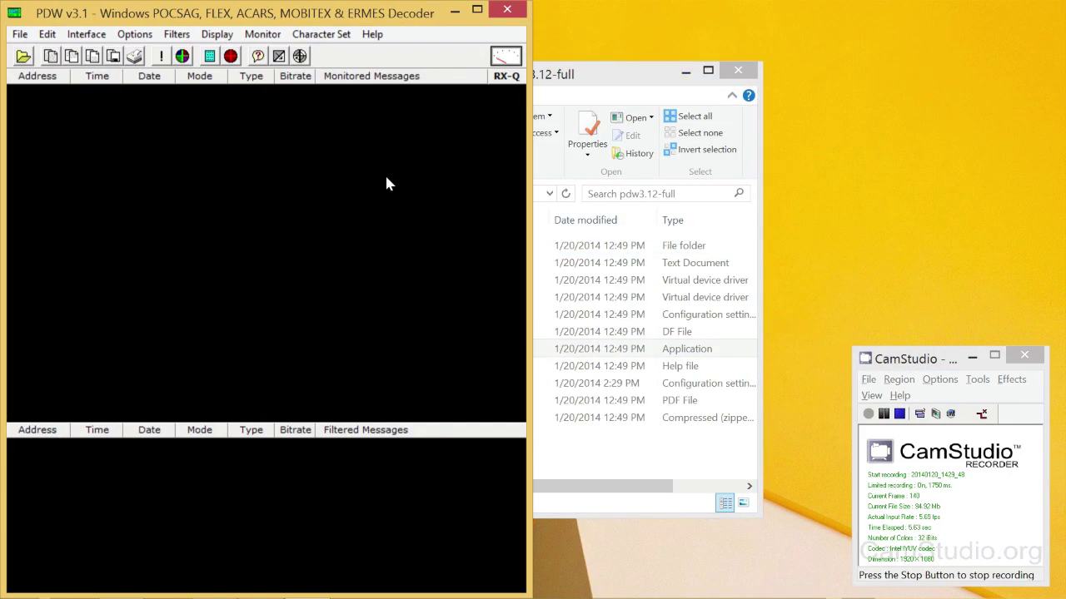
{"action": "left_click", "coordinate": [134, 34]}
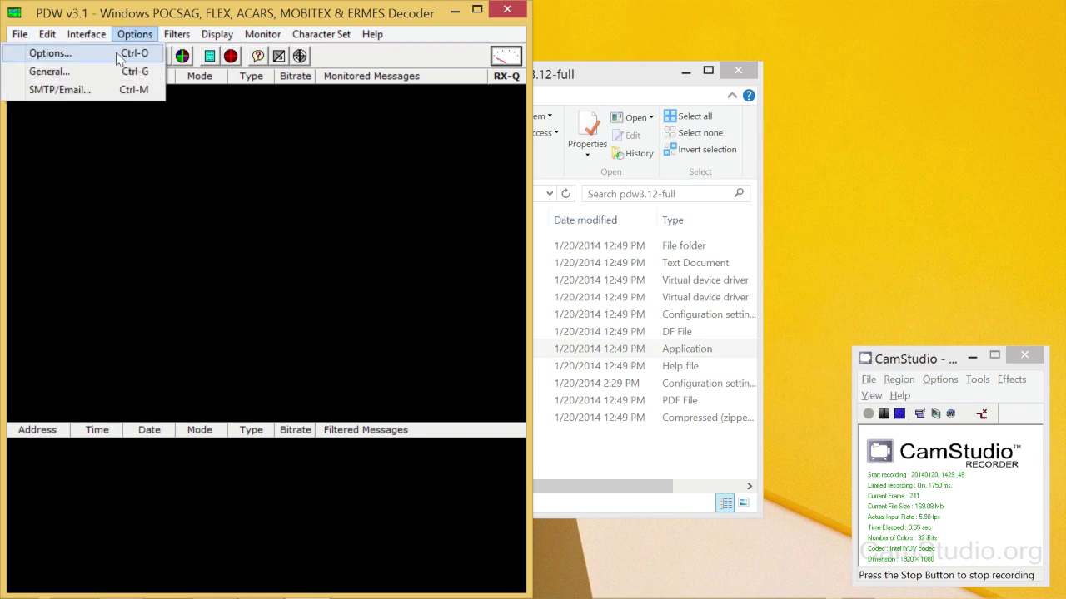
{"action": "left_click", "coordinate": [117, 54]}
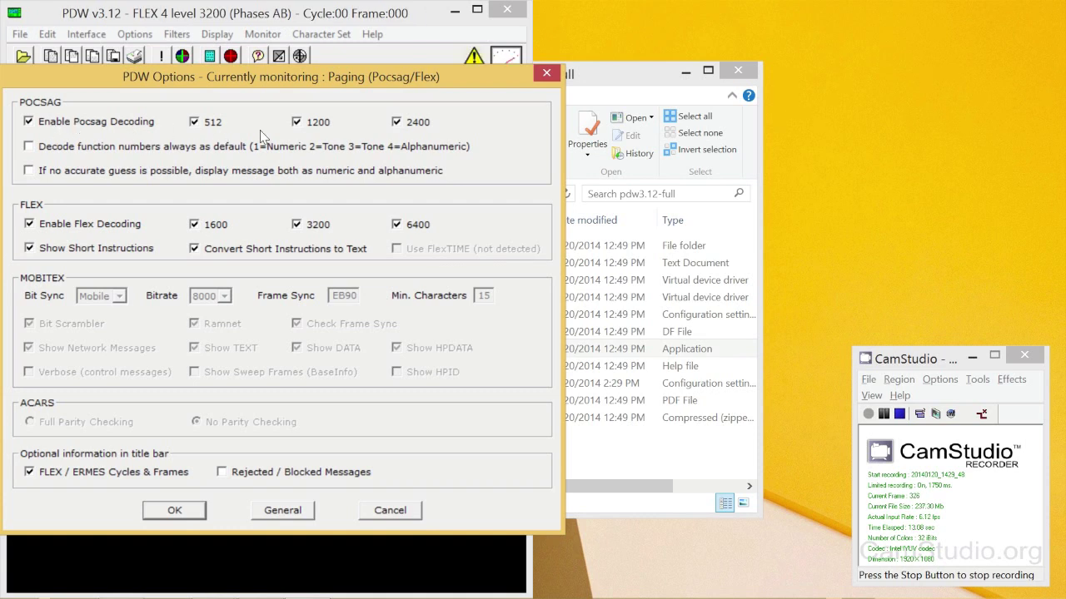
{"action": "left_click_drag", "start_coordinate": [378, 77], "coordinate": [554, 53]}
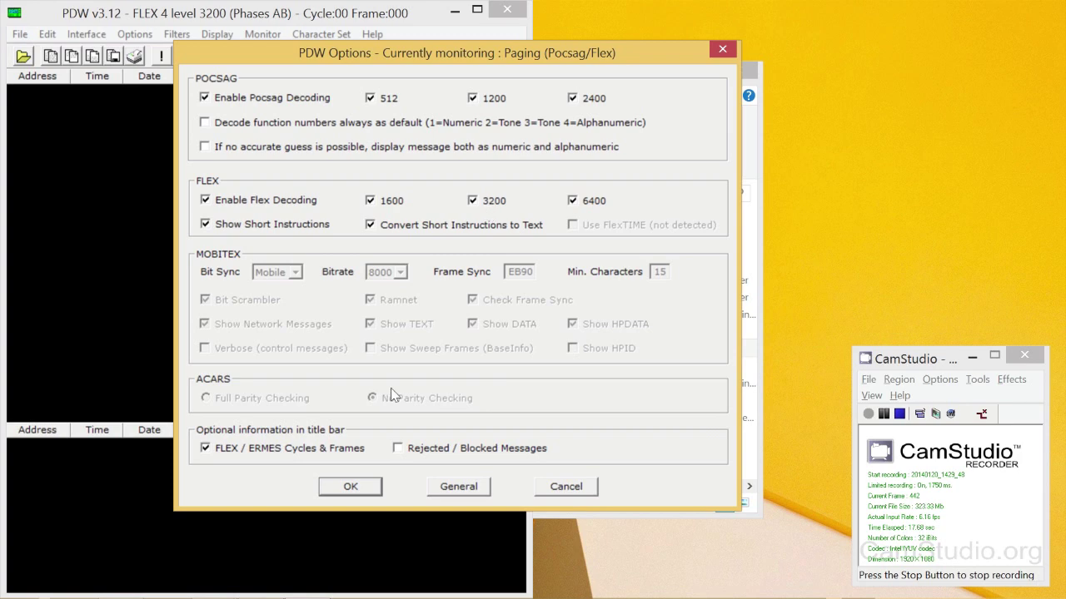
{"action": "left_click", "coordinate": [372, 491]}
Step: Set PDW's Interface Setup to the Speaker Out 1 configuration with the CABLE Output soundcard
{"action": "left_click", "coordinate": [88, 37]}
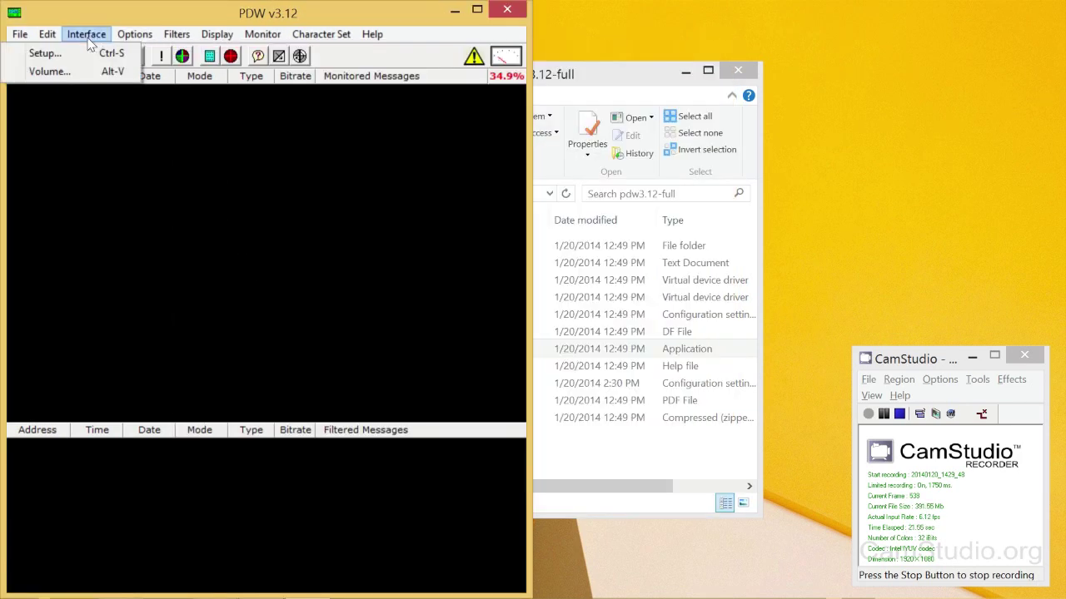
{"action": "left_click", "coordinate": [59, 53]}
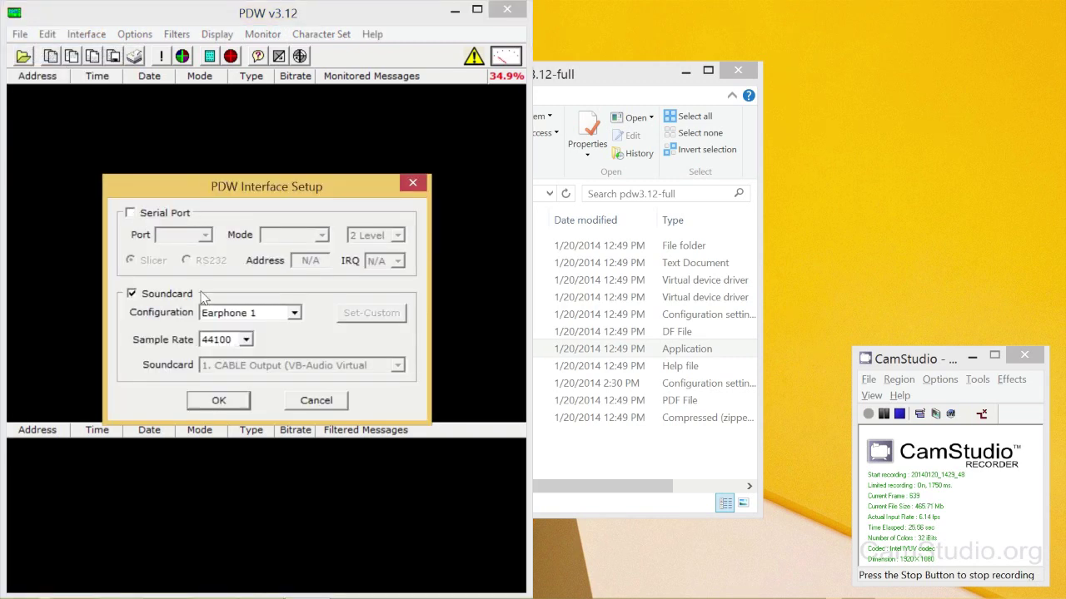
{"action": "left_click", "coordinate": [280, 316]}
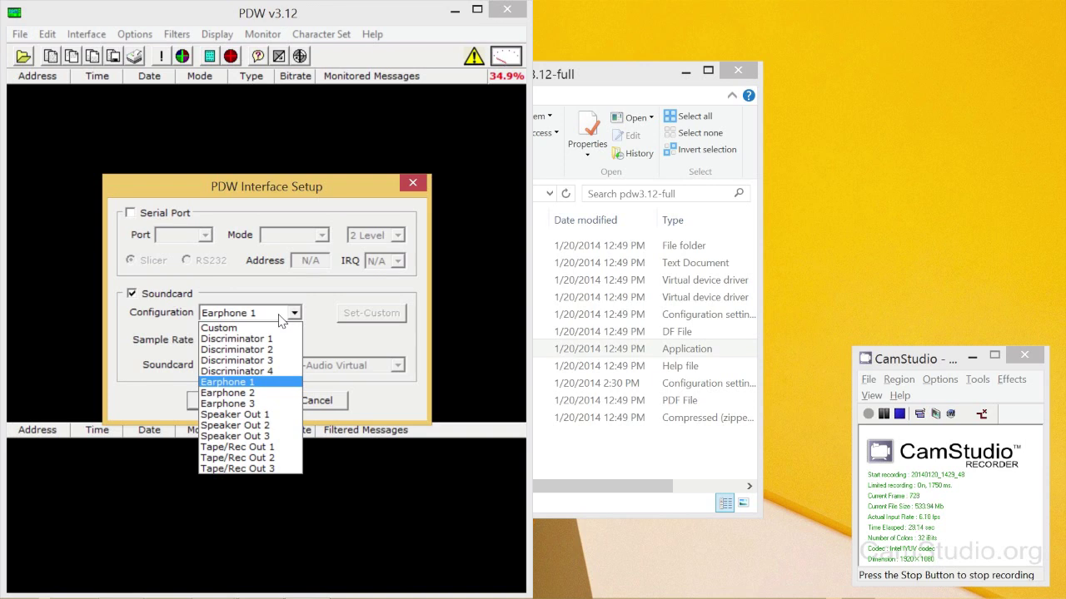
{"action": "left_click", "coordinate": [271, 415]}
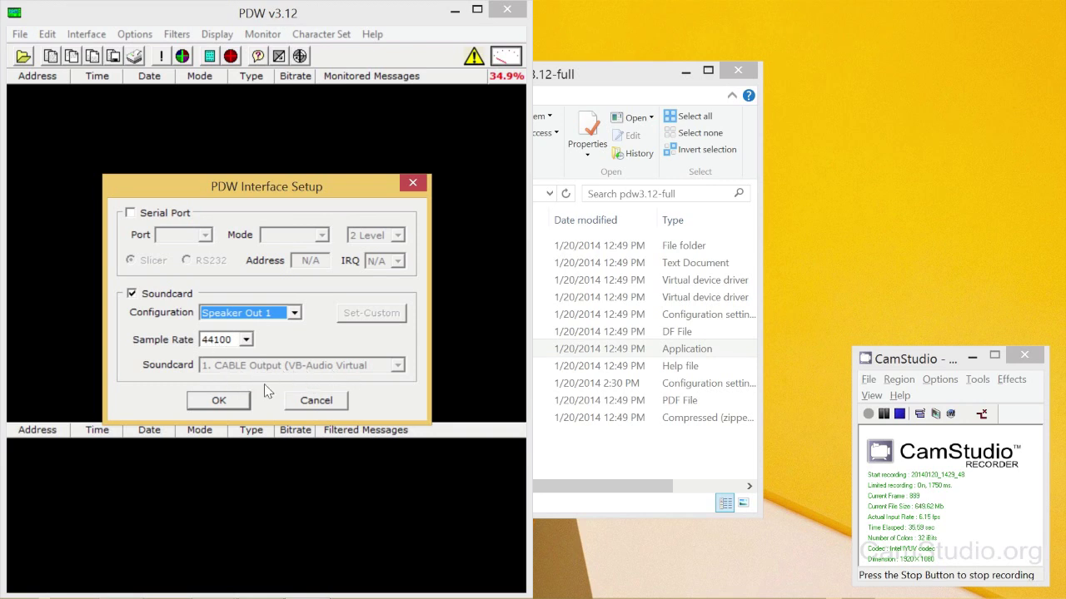
{"action": "left_click", "coordinate": [219, 400]}
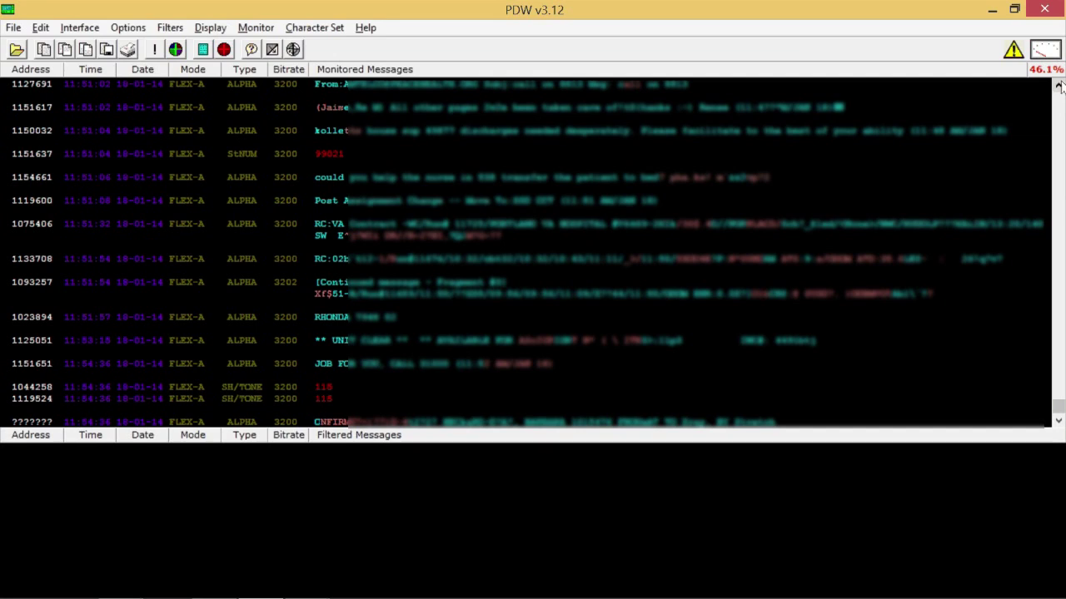
{"action": "left_click", "coordinate": [1059, 86]}
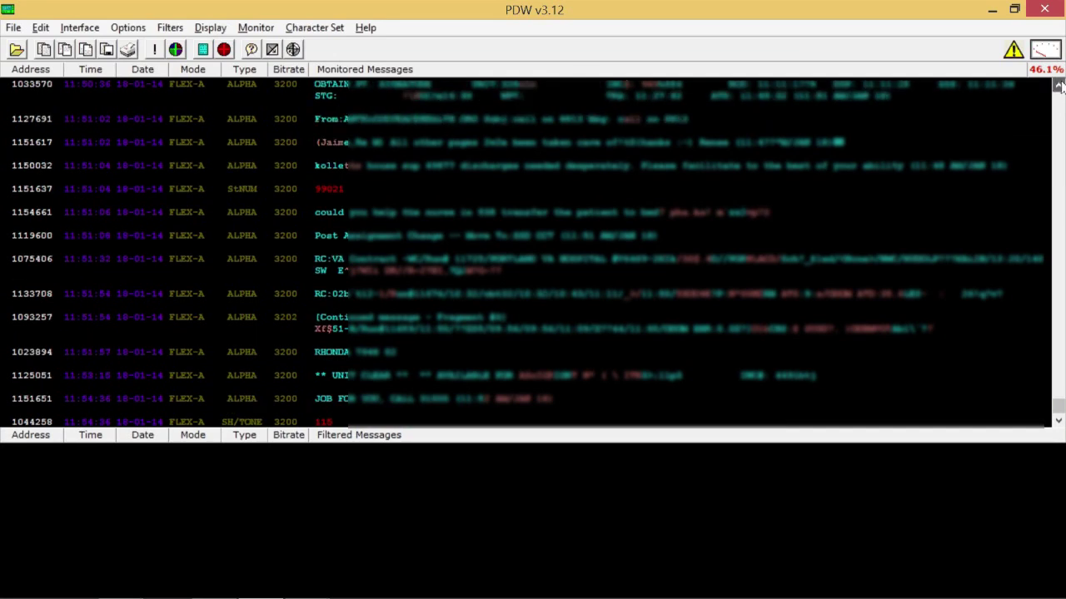
{"action": "scroll", "coordinate": [1059, 86], "scroll_direction": "up", "scroll_amount": 5}
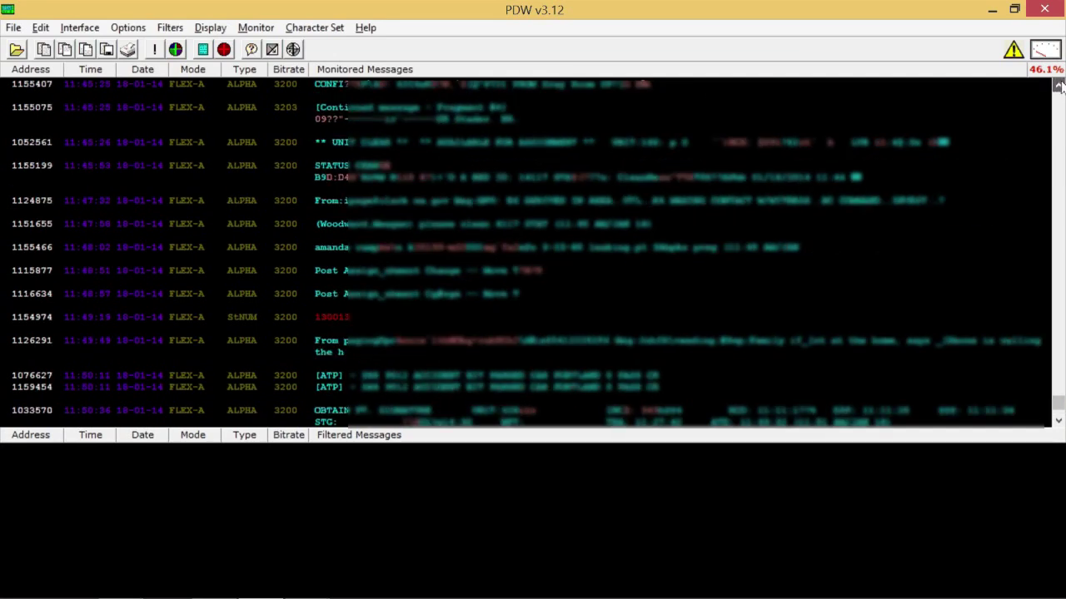
{"action": "scroll", "coordinate": [1059, 85], "scroll_direction": "up", "scroll_amount": 2}
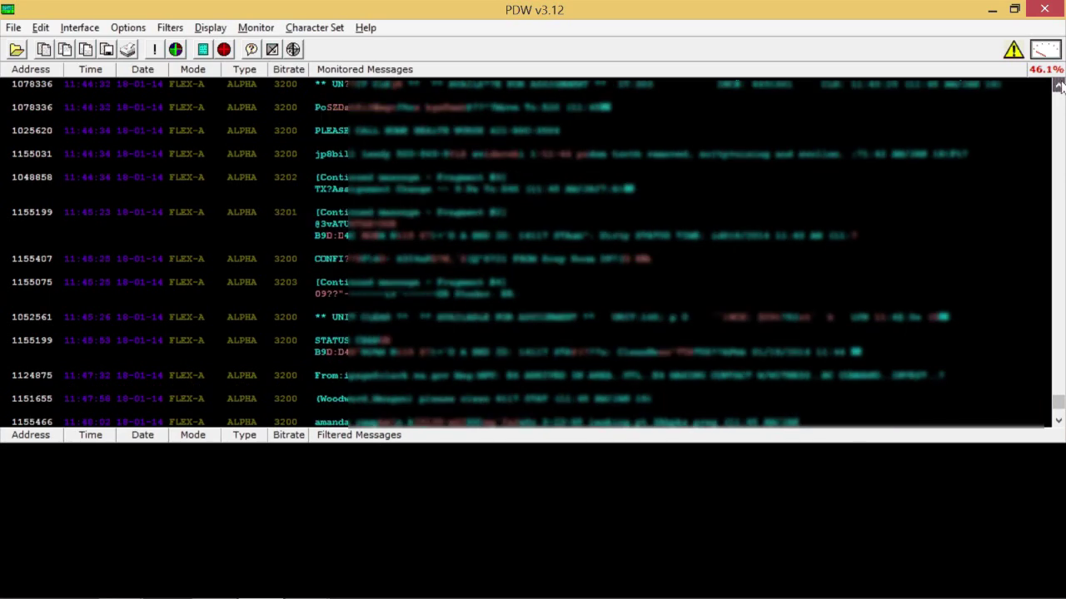
{"action": "scroll", "coordinate": [1059, 85], "scroll_direction": "up", "scroll_amount": 4}
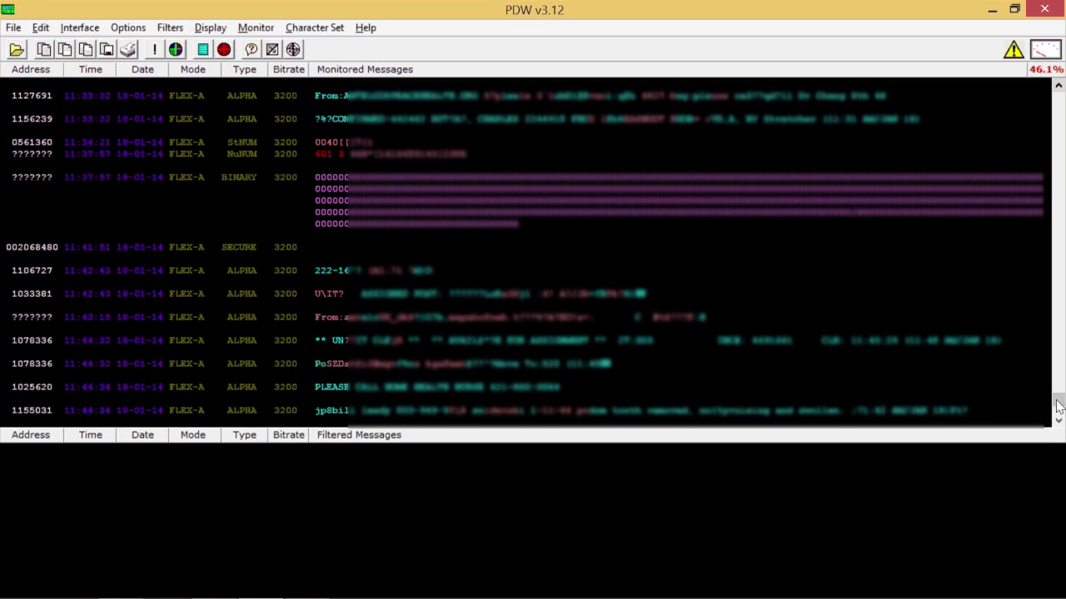
{"action": "left_click_drag", "start_coordinate": [1058, 405], "coordinate": [1049, 445]}
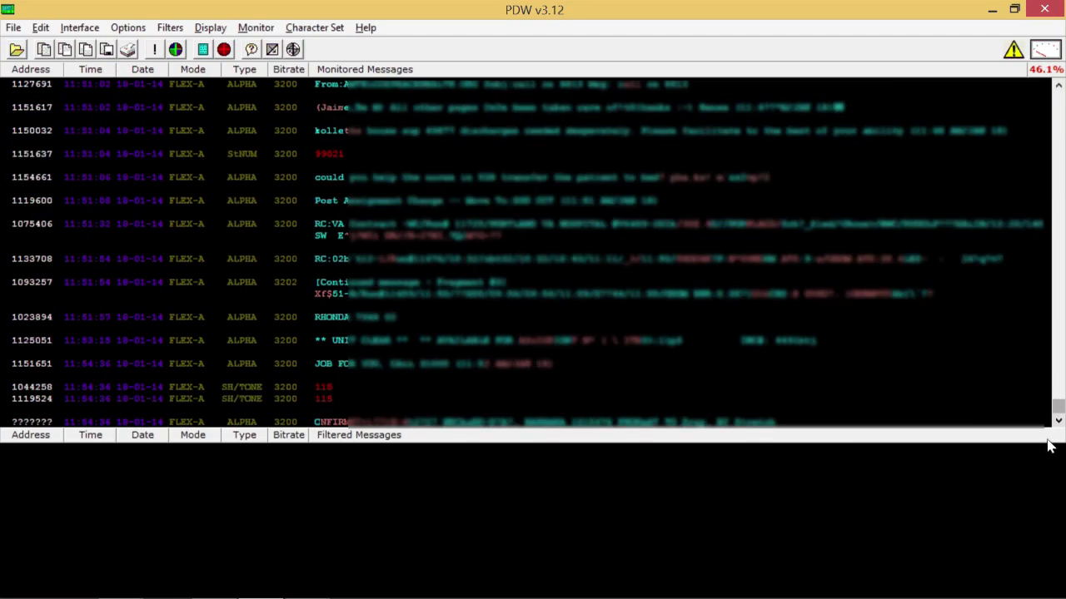